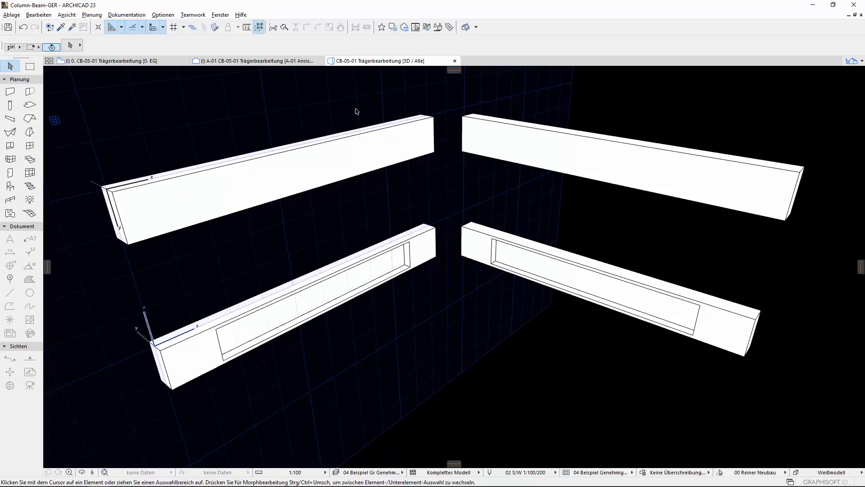
- Switch to the '0. CB-05-01 Trägerbearbeitung [0. EG]' floor plan to view the beams in plan
{"action": "left_click", "coordinate": [157, 64]}
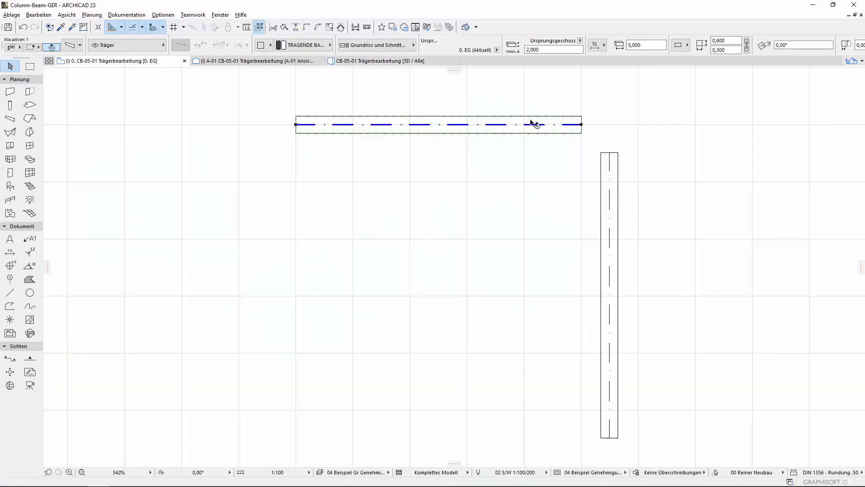
- Try moving the beam in plan and in the A-01 elevation, cancel both, then return to 3D
{"action": "left_click", "coordinate": [581, 134]}
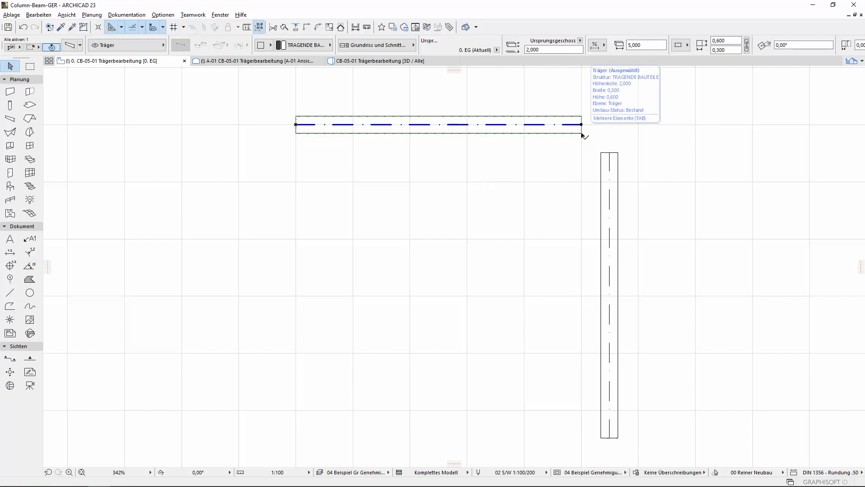
{"action": "key", "text": "Escape"}
{"action": "key", "text": "ctrl+Tab"}
{"action": "left_click", "coordinate": [636, 213]}
{"action": "left_click", "coordinate": [635, 213]}
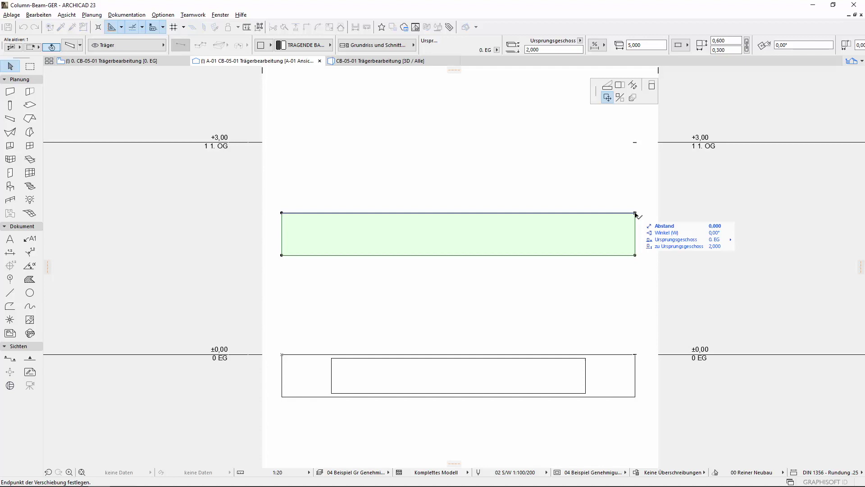
{"action": "key", "text": "Escape"}
{"action": "key", "text": "Escape"}
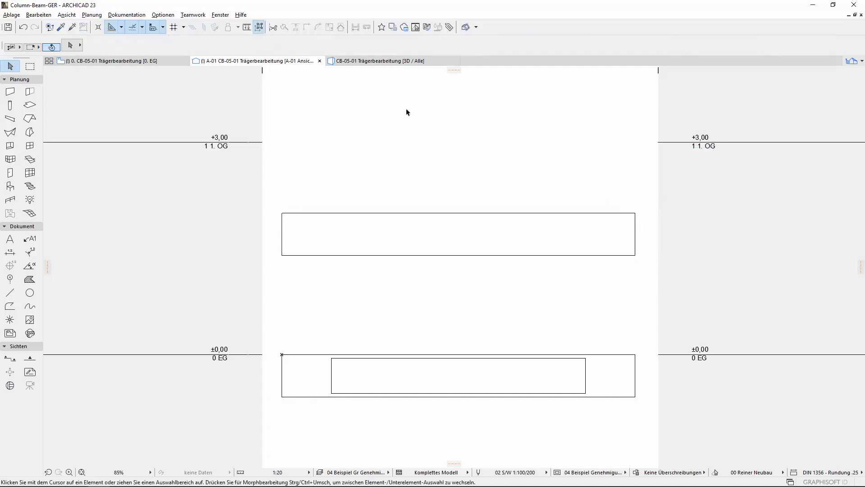
{"action": "left_click", "coordinate": [362, 63]}
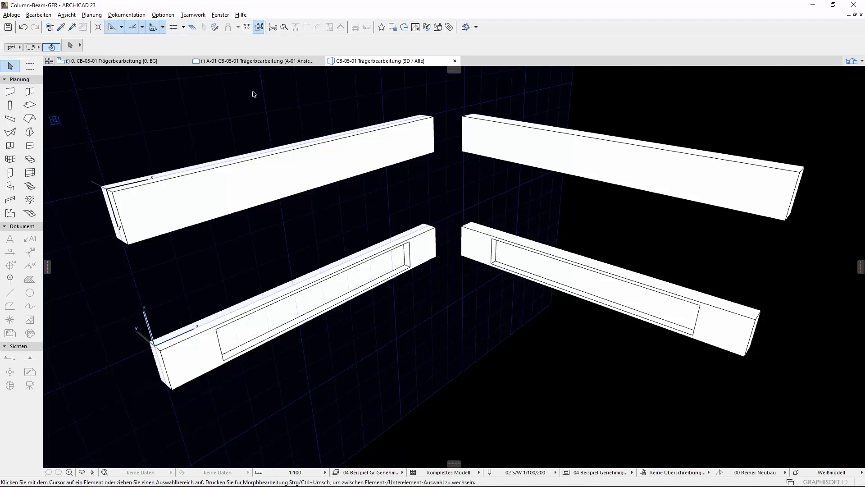
{"action": "left_click", "coordinate": [269, 167]}
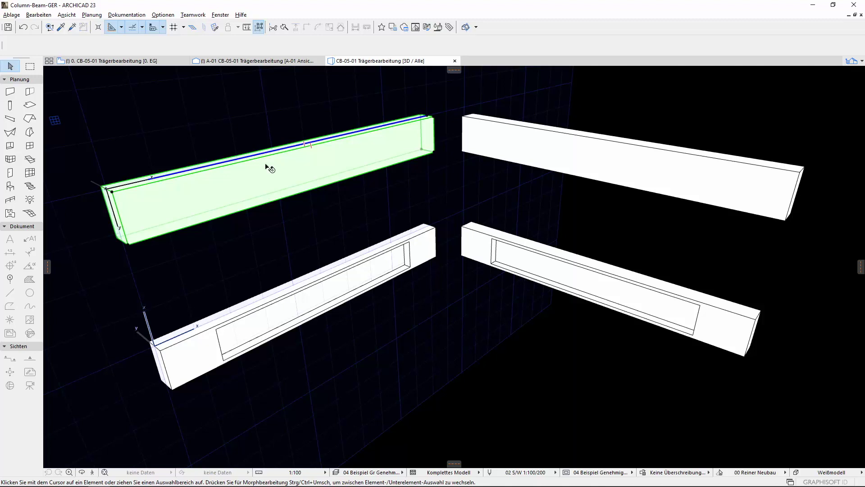
{"action": "left_click", "coordinate": [435, 117]}
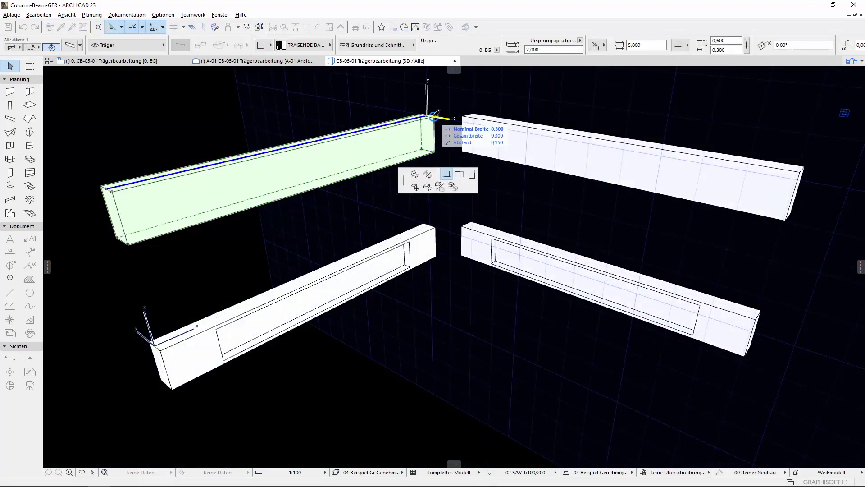
{"action": "key", "text": "ctrl+d"}
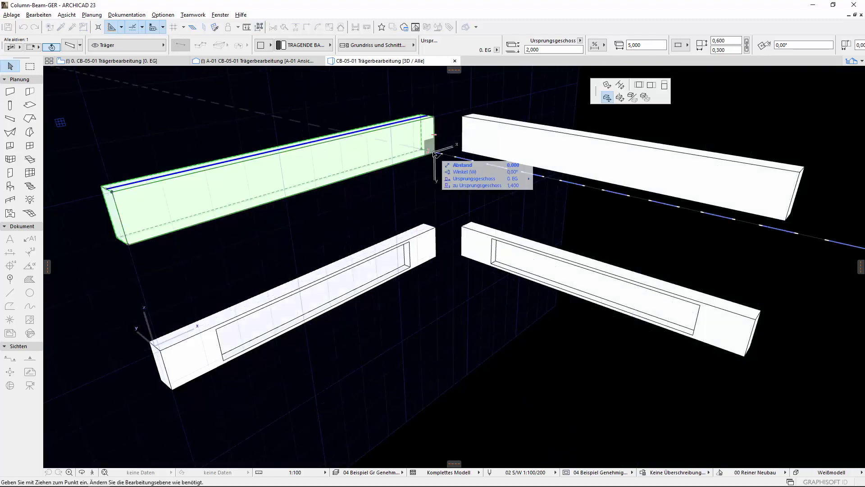
{"action": "key", "text": "Escape"}
{"action": "left_click", "coordinate": [432, 119]}
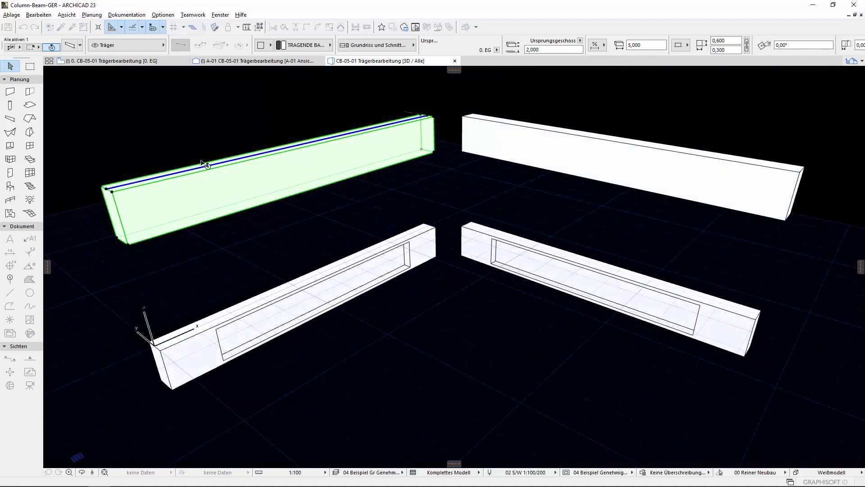
{"action": "left_click", "coordinate": [112, 193]}
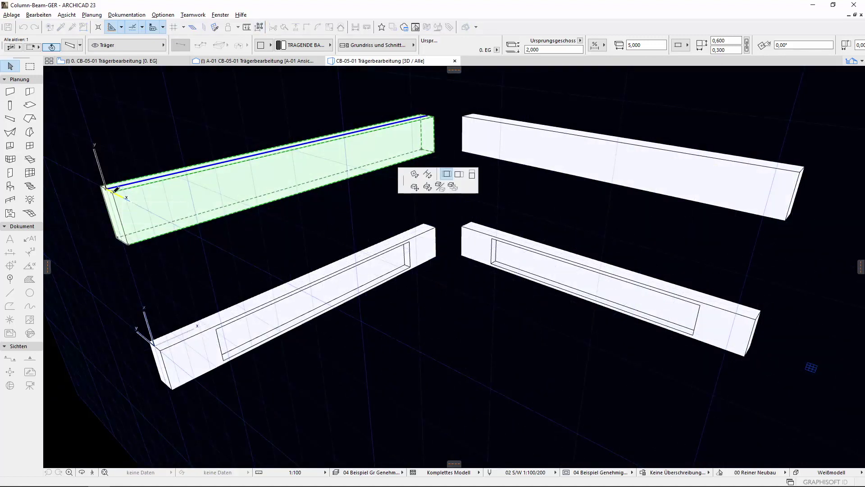
{"action": "left_click", "coordinate": [120, 219]}
{"action": "left_click", "coordinate": [122, 220]}
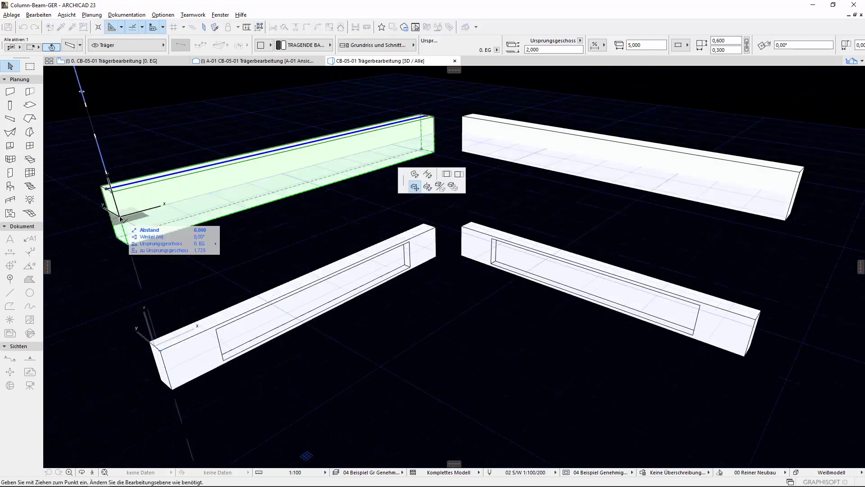
{"action": "left_click", "coordinate": [122, 219]}
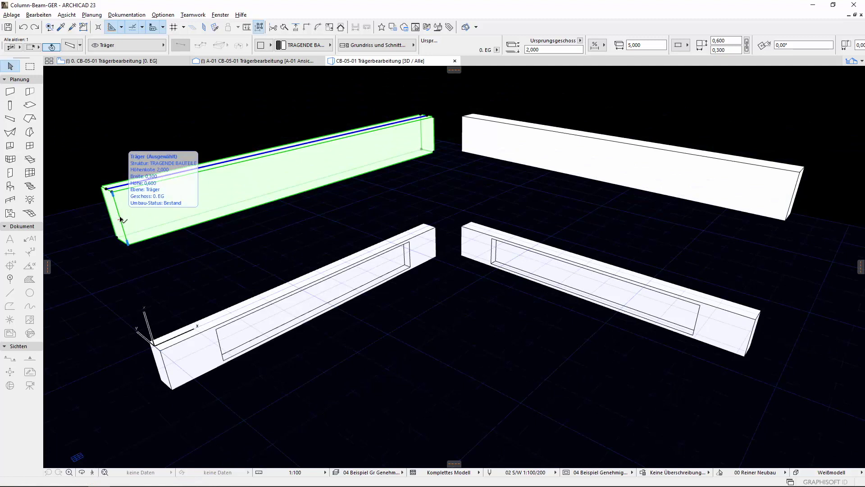
{"action": "left_click", "coordinate": [429, 117]}
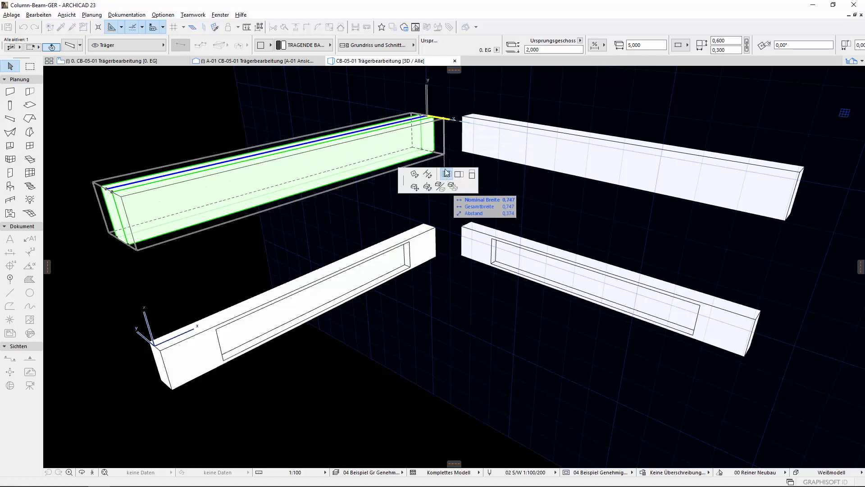
{"action": "left_click", "coordinate": [446, 172]}
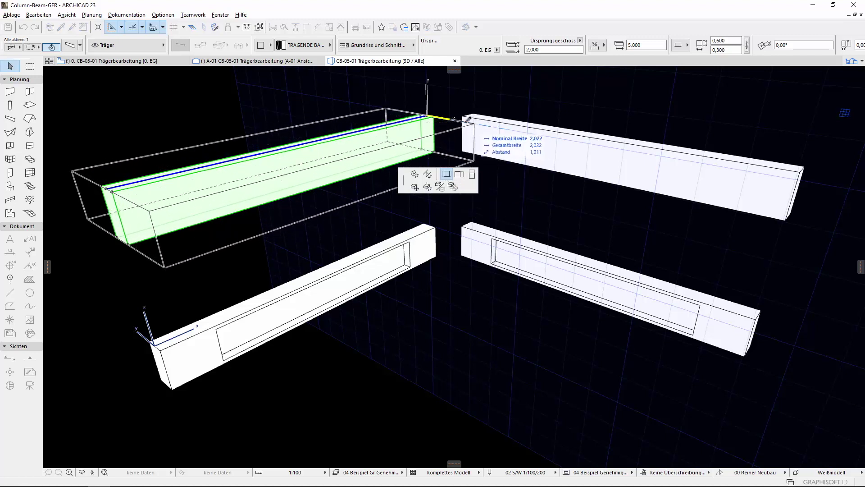
{"action": "left_click", "coordinate": [459, 175]}
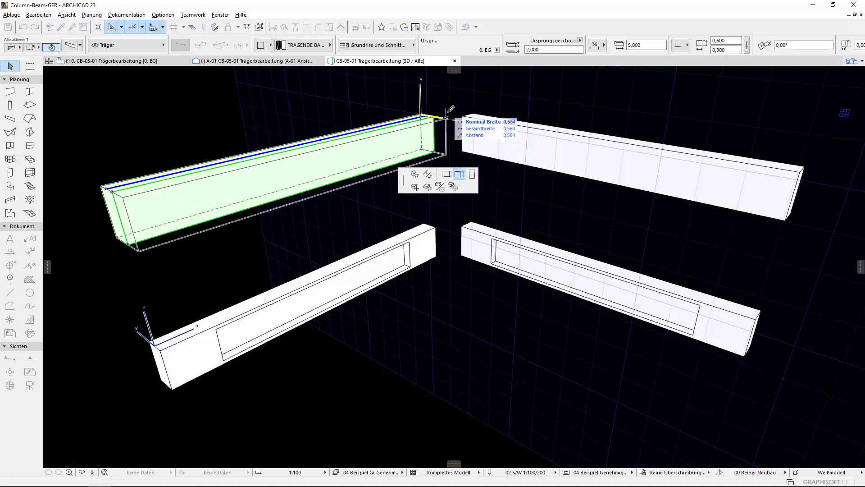
{"action": "type", "text": ",45"}
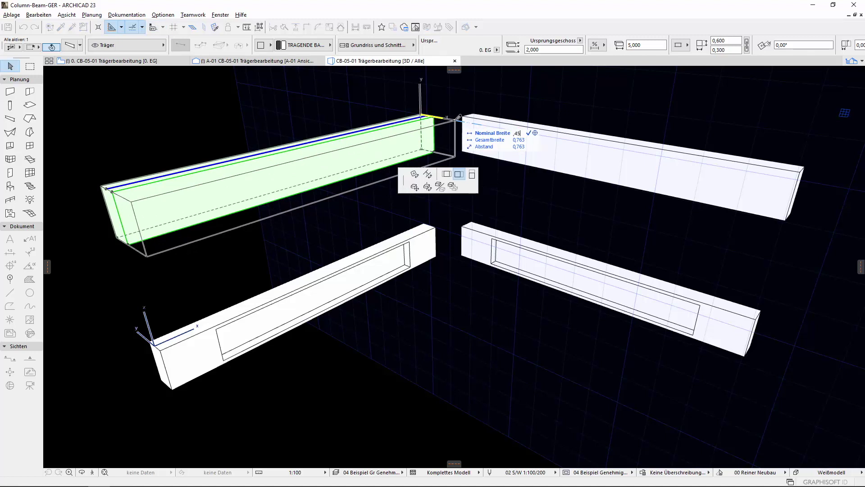
{"action": "key", "text": "Return"}
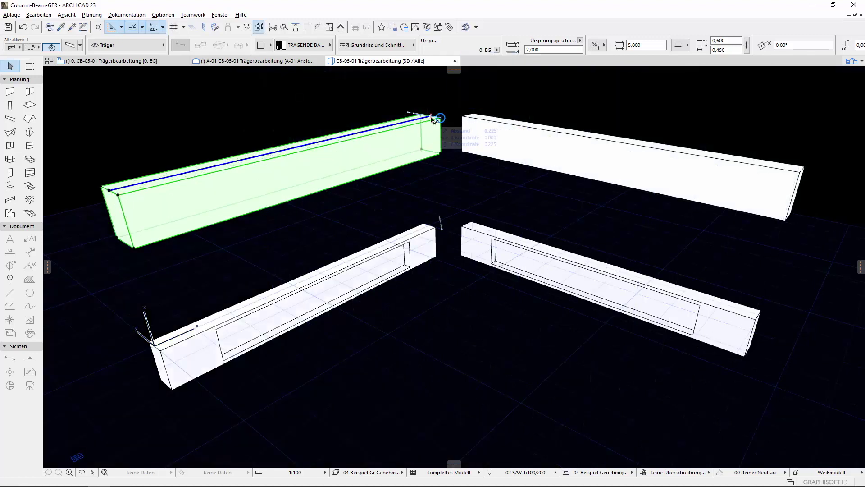
{"action": "left_click", "coordinate": [118, 195]}
{"action": "left_click", "coordinate": [414, 174]}
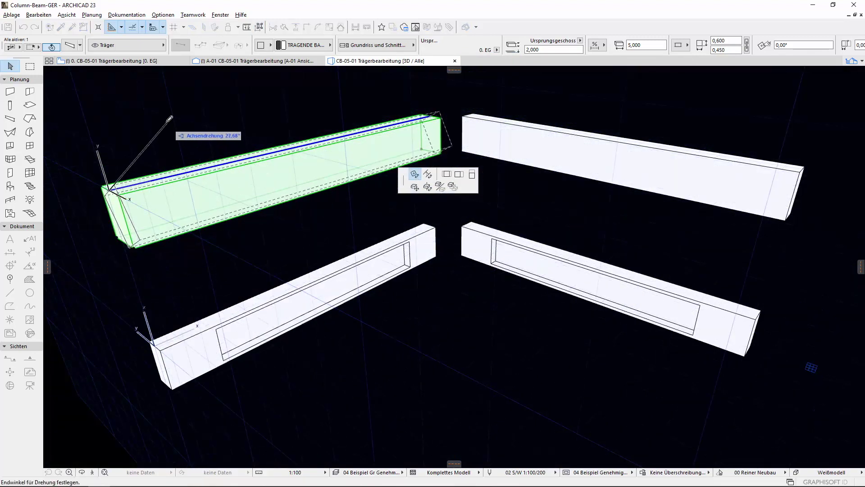
{"action": "type", "text": "20"}
{"action": "key", "text": "Return"}
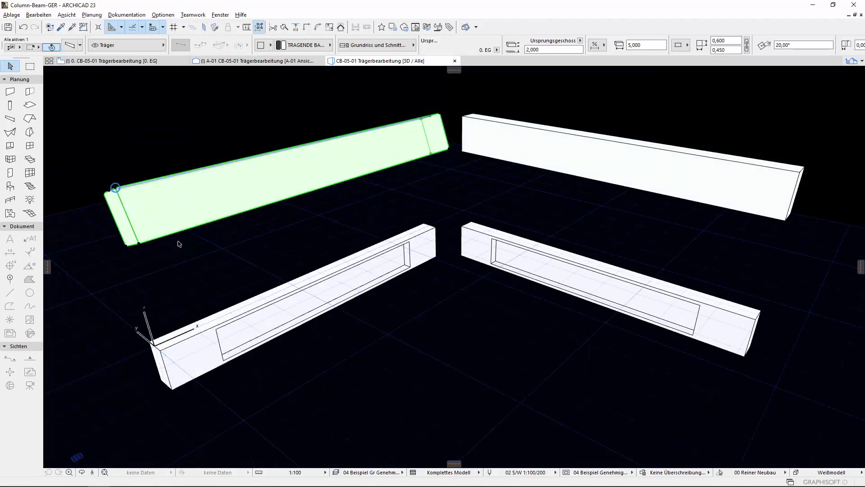
{"action": "key", "text": "ctrl+z"}
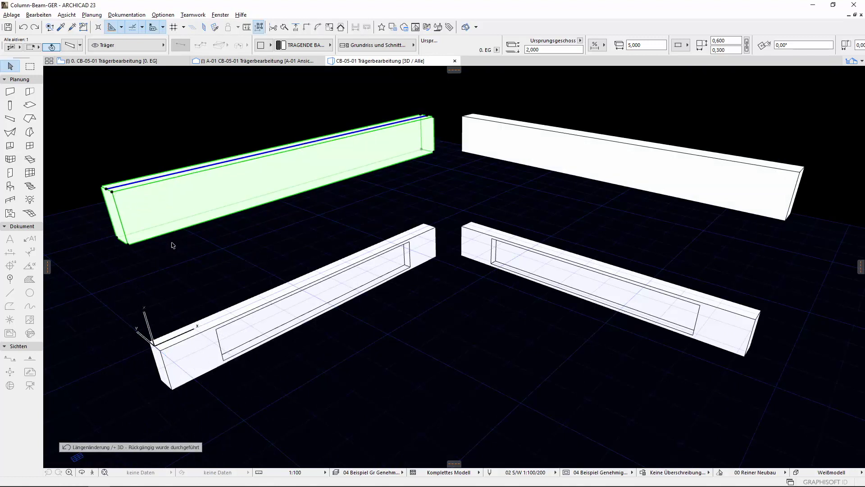
{"action": "left_click", "coordinate": [128, 244]}
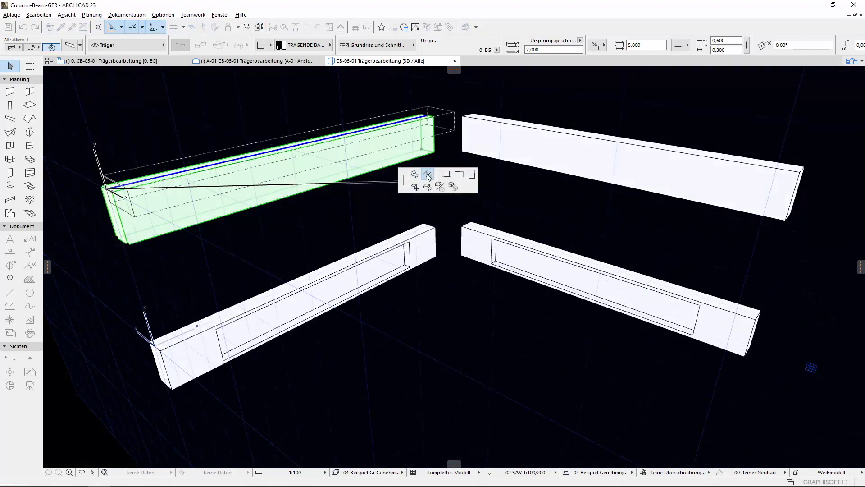
{"action": "left_click", "coordinate": [428, 174]}
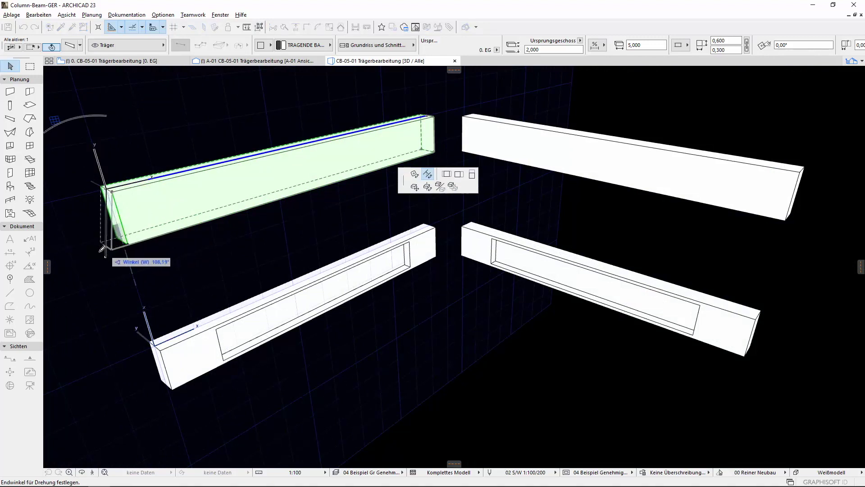
{"action": "key", "text": "Tab"}
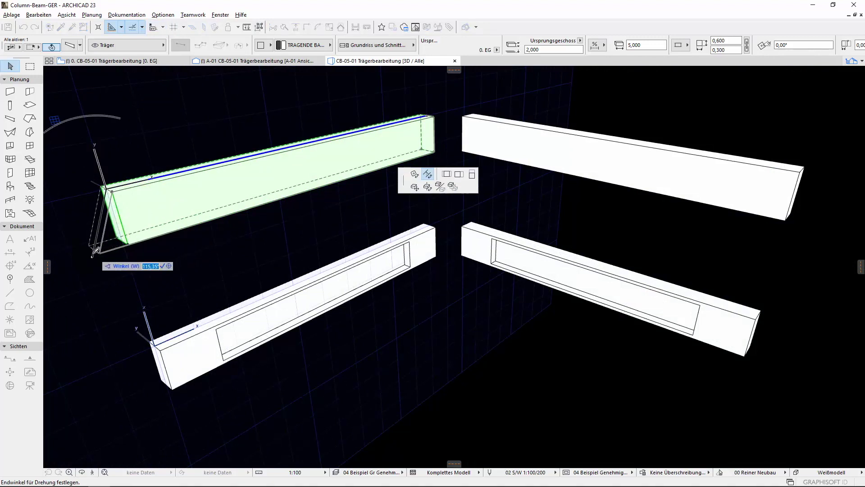
{"action": "key", "text": "Return"}
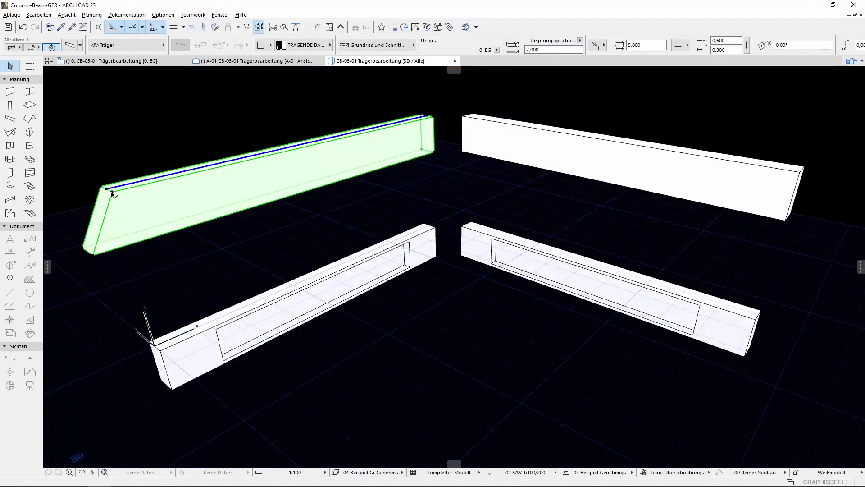
{"action": "left_click", "coordinate": [111, 194]}
{"action": "left_click", "coordinate": [165, 245]}
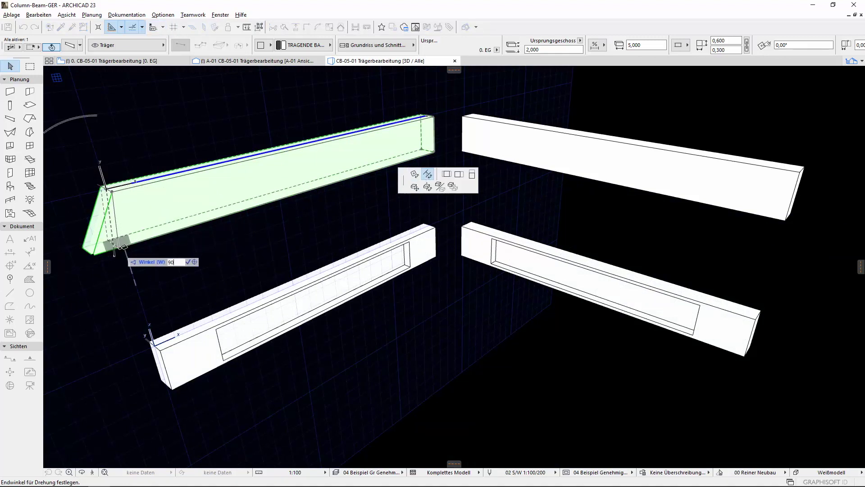
{"action": "left_click", "coordinate": [122, 247]}
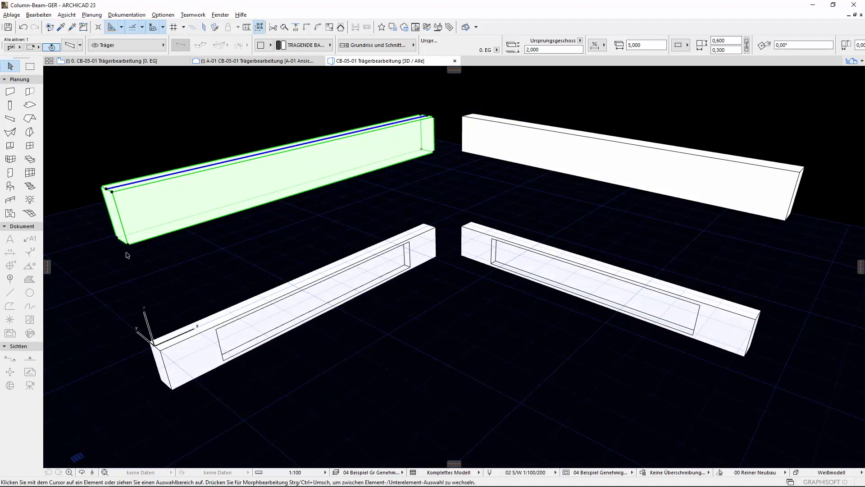
{"action": "key", "text": "Escape"}
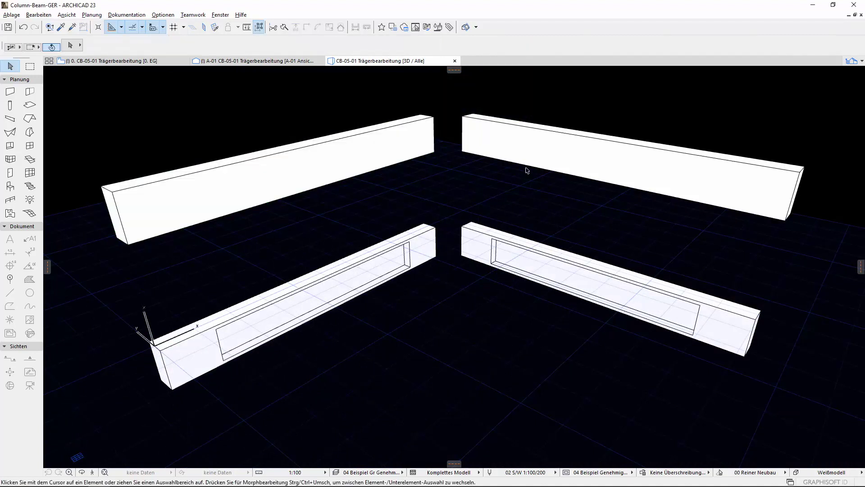
- Curve the upper-right beam's top edge into an arc, then straighten the beam again
{"action": "left_click", "coordinate": [541, 154]}
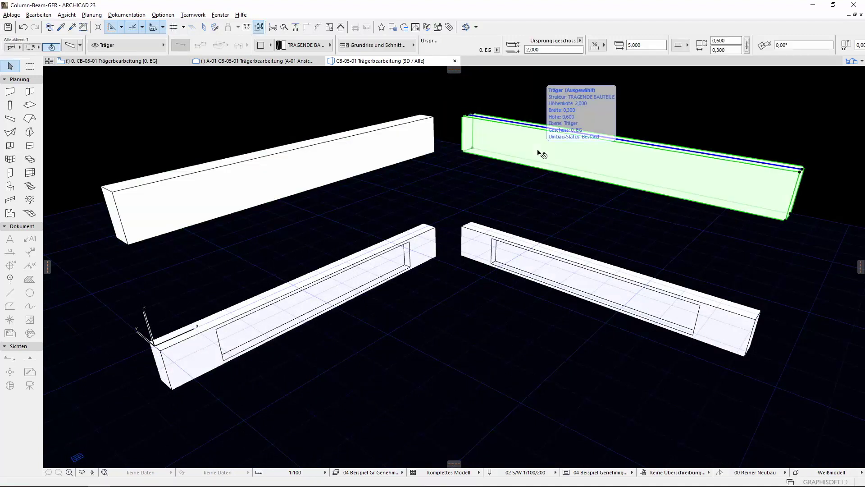
{"action": "left_click", "coordinate": [631, 143]}
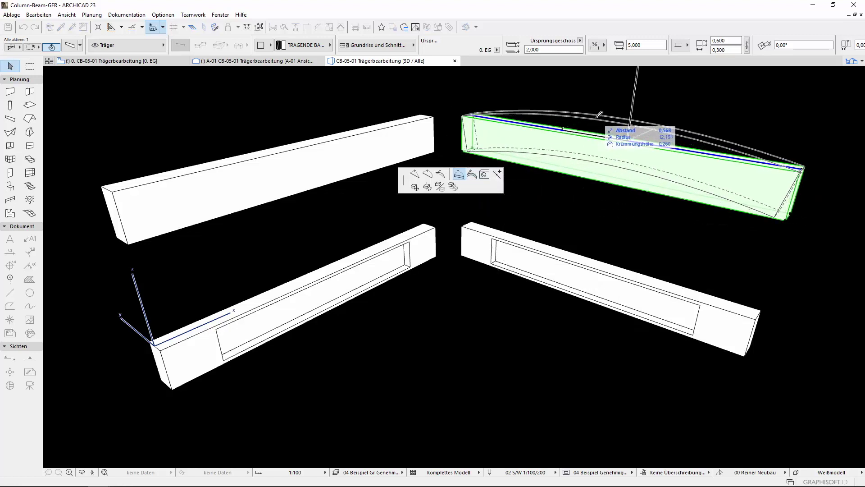
{"action": "key", "text": "Tab"}
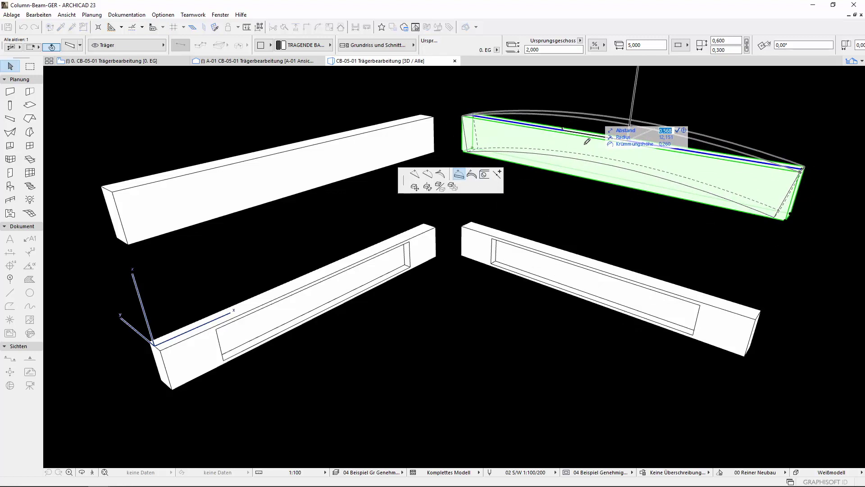
{"action": "key", "text": "Return"}
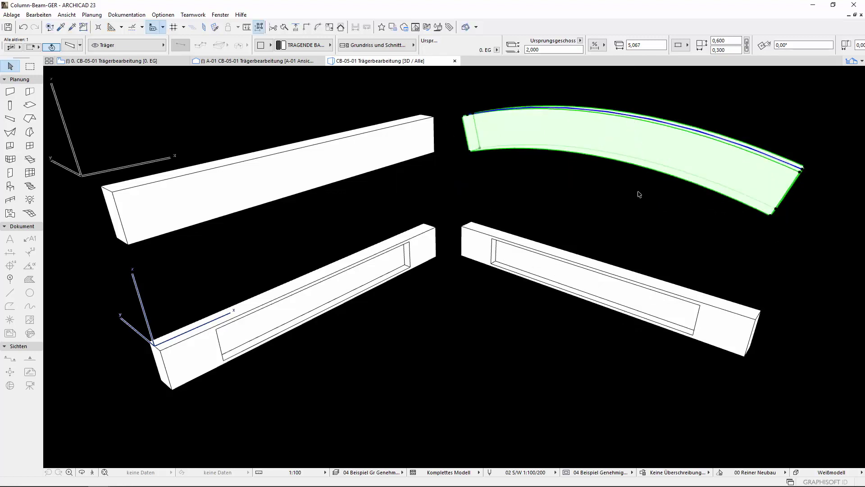
{"action": "left_click", "coordinate": [654, 118]}
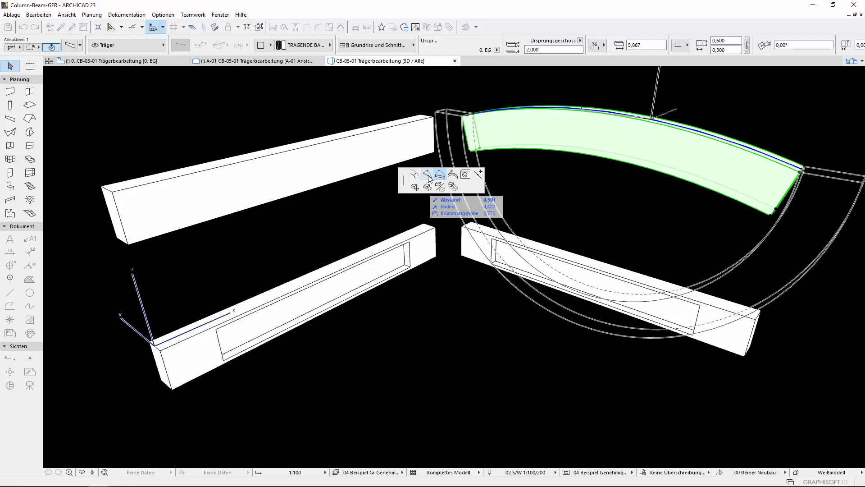
{"action": "left_click", "coordinate": [428, 175]}
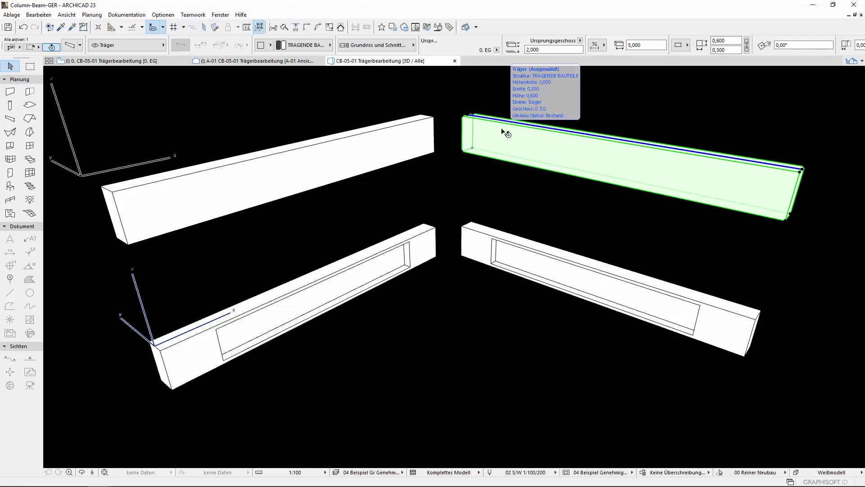
- Split the upper-right beam at several points along its length, undoing one left-end split
{"action": "left_click", "coordinate": [708, 156]}
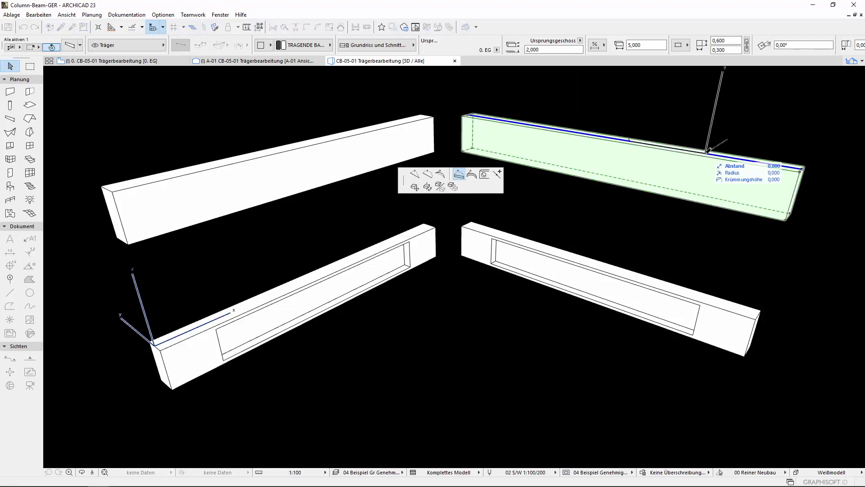
{"action": "left_click", "coordinate": [497, 176]}
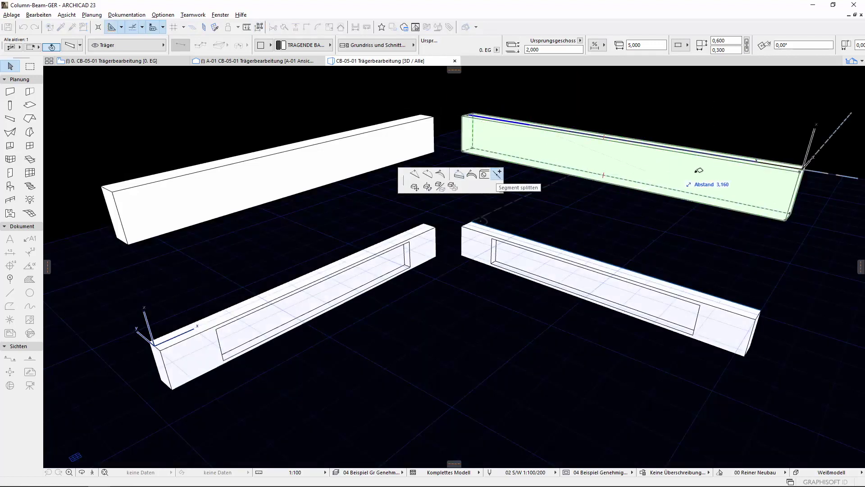
{"action": "key", "text": "Tab"}
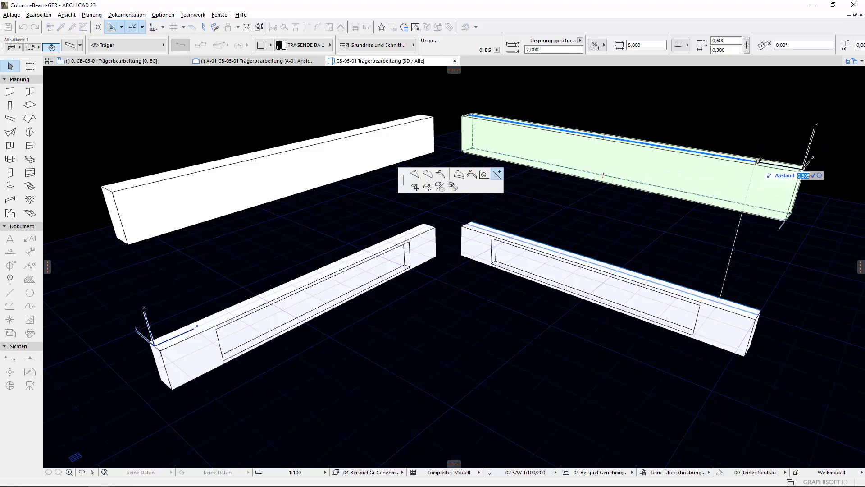
{"action": "key", "text": "Return"}
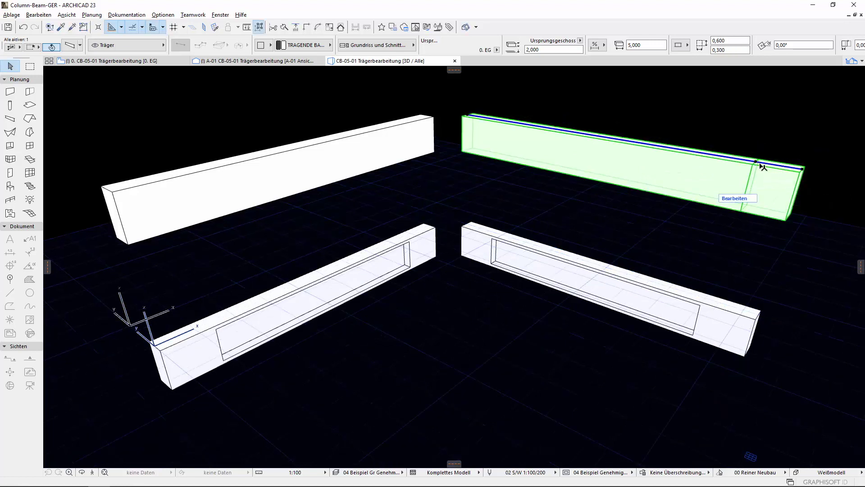
{"action": "left_click", "coordinate": [721, 156]}
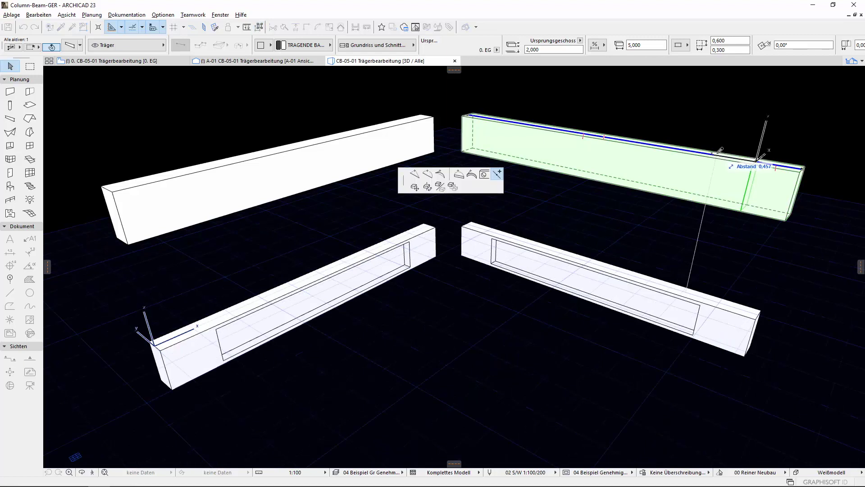
{"action": "type", "text": "0,"}
{"action": "key", "text": "Return"}
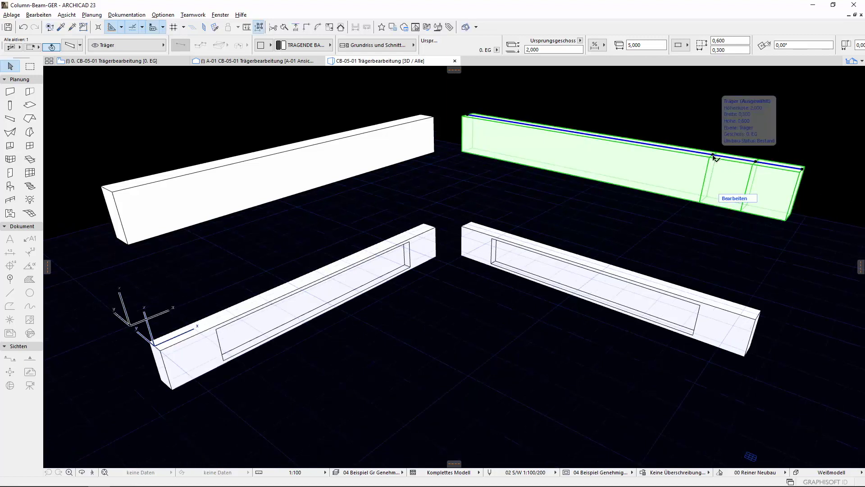
{"action": "left_click", "coordinate": [491, 116]}
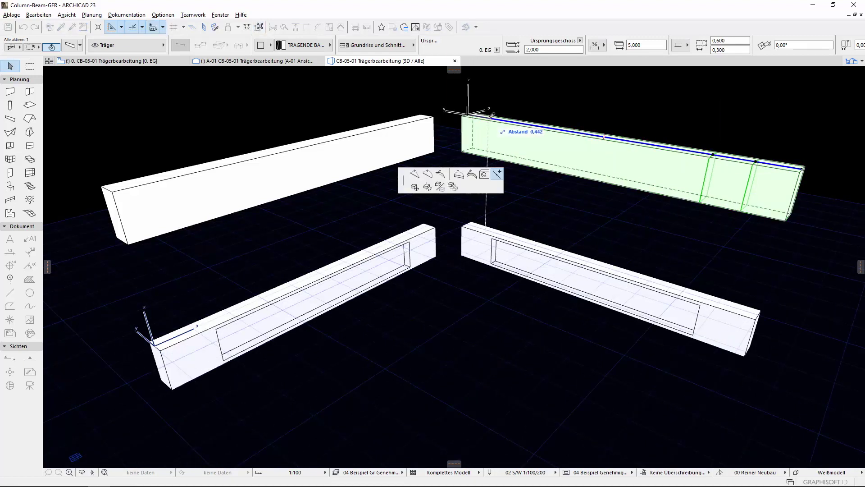
{"action": "key", "text": "Return"}
{"action": "key", "text": "ctrl+z"}
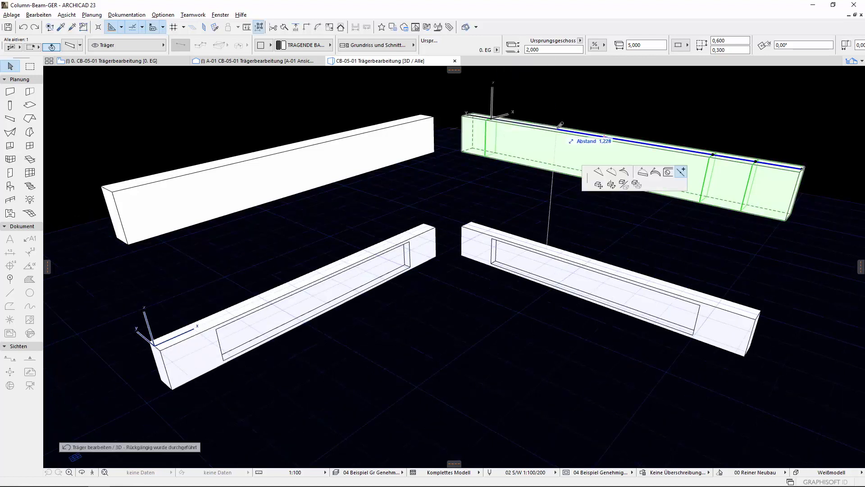
{"action": "left_click", "coordinate": [560, 126]}
{"action": "key", "text": "Return"}
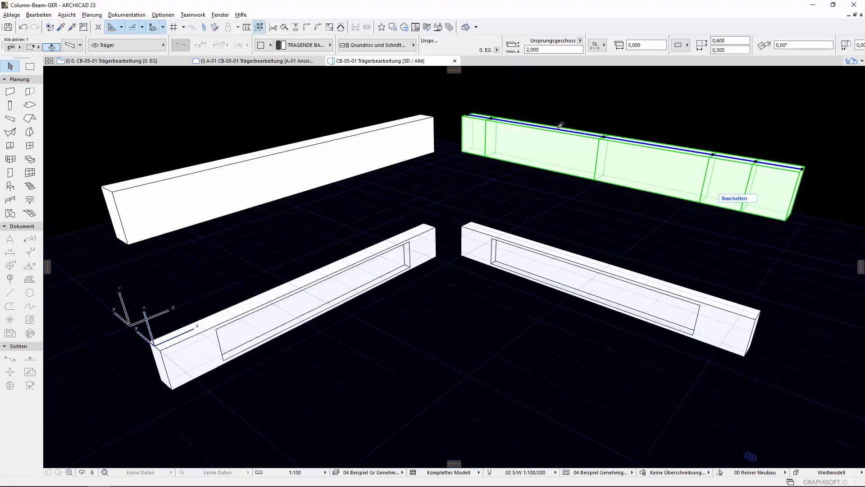
- Rotate a new split plane to a 120° slant, then undo the slanted split
{"action": "left_click", "coordinate": [604, 137]}
{"action": "left_click", "coordinate": [497, 174]}
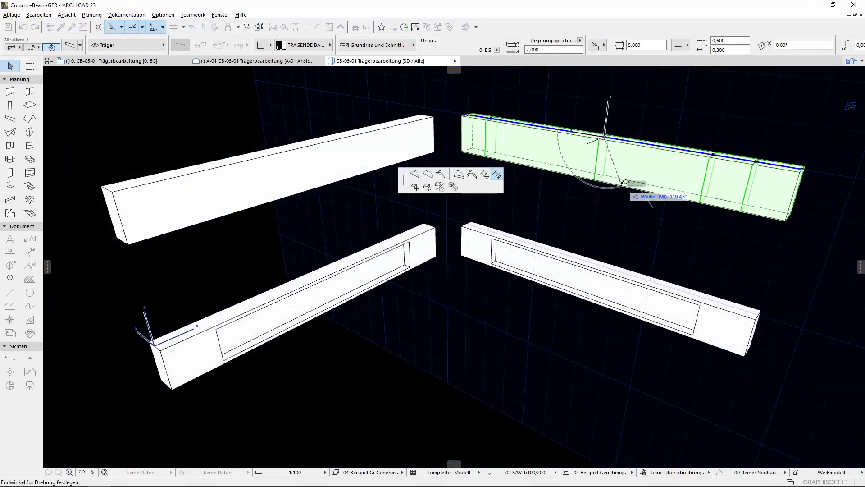
{"action": "key", "text": "w"}
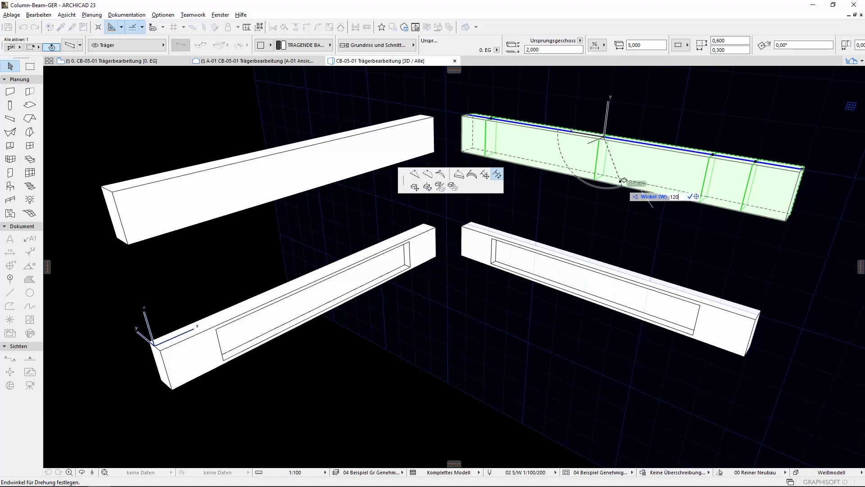
{"action": "key", "text": "Return"}
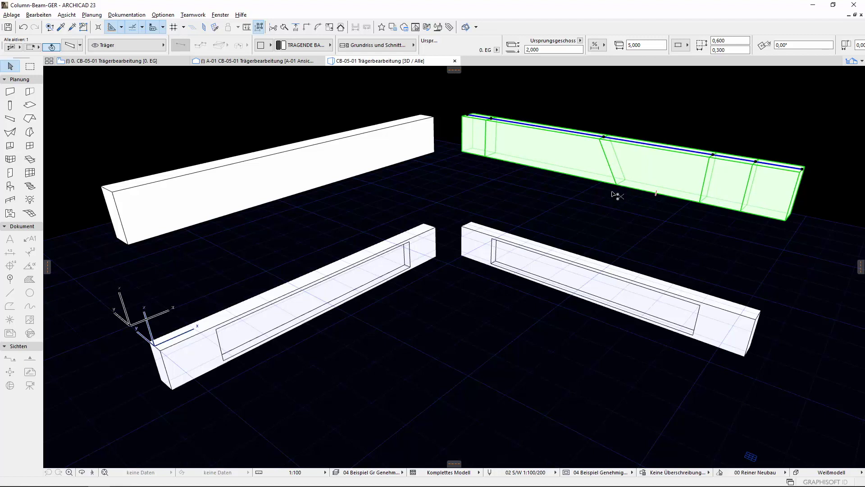
{"action": "key", "text": "ctrl+z"}
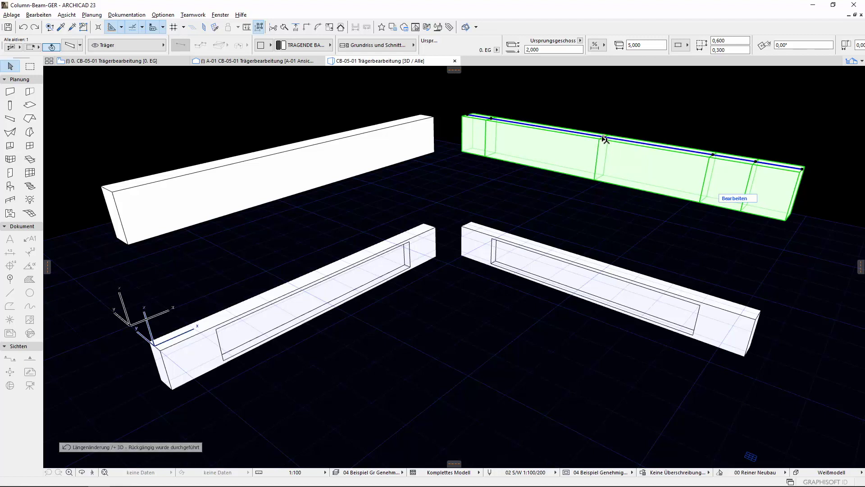
- Shift the split point along the beam by 1,5
{"action": "left_click", "coordinate": [604, 137]}
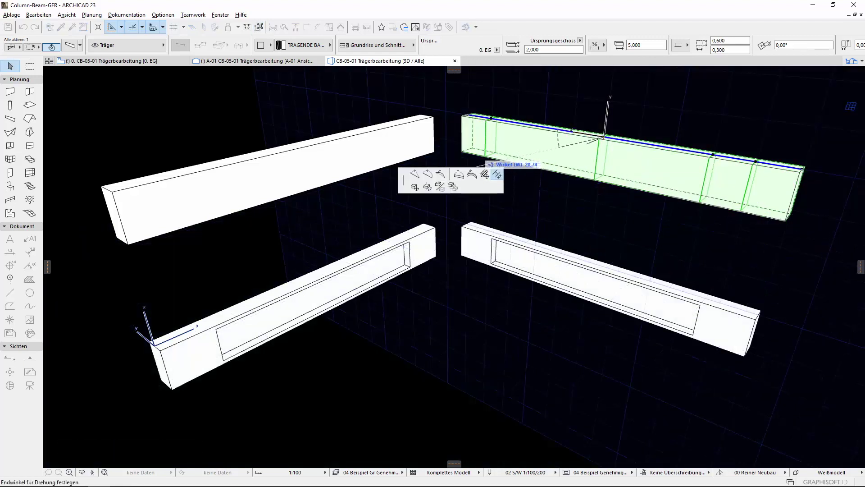
{"action": "left_click", "coordinate": [482, 177]}
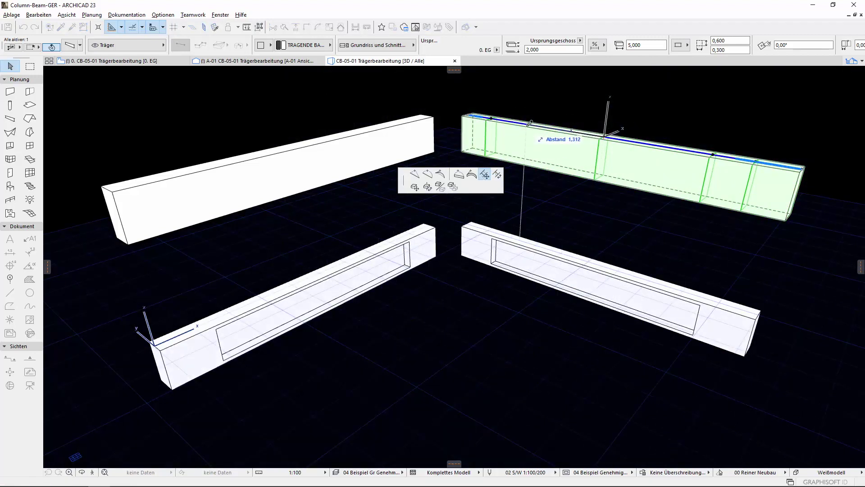
{"action": "type", "text": "1"}
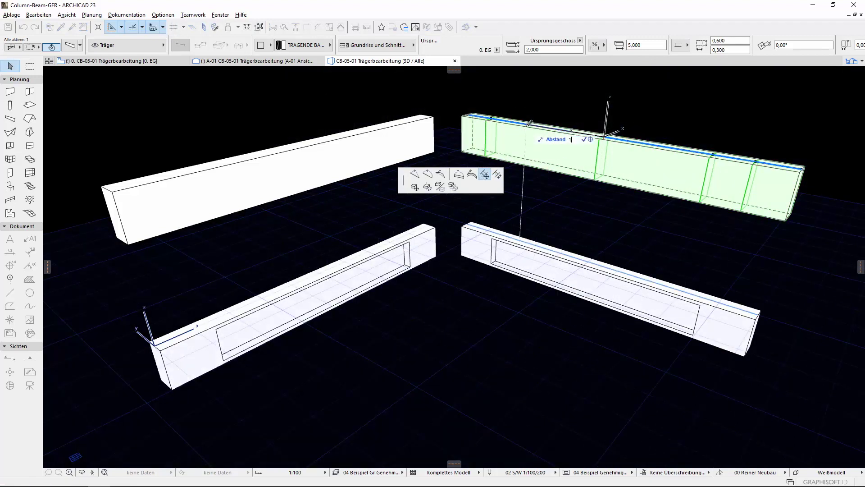
{"action": "type", "text": ",5"}
{"action": "key", "text": "Return"}
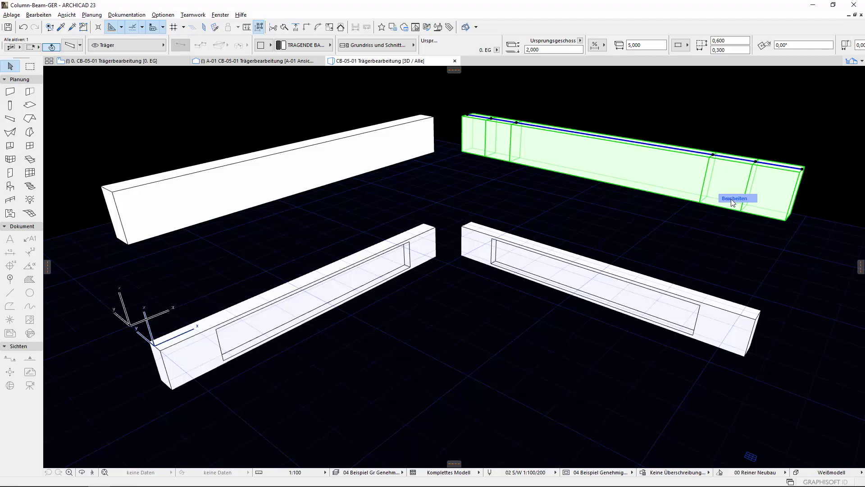
- Enter segment editing for the upper-right beam and toggle the surrounding beams' Umfeld display
{"action": "left_click", "coordinate": [730, 199]}
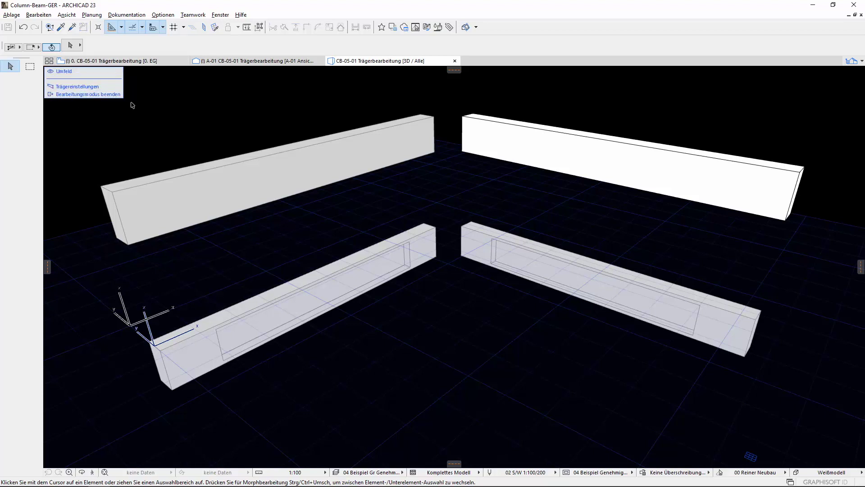
{"action": "left_click", "coordinate": [111, 74]}
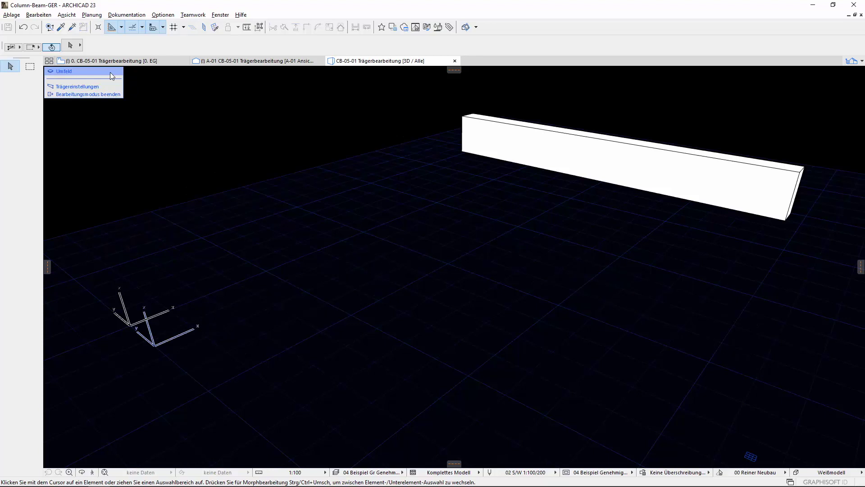
{"action": "left_click", "coordinate": [111, 75]}
{"action": "left_click", "coordinate": [111, 75]}
{"action": "left_click", "coordinate": [110, 73]}
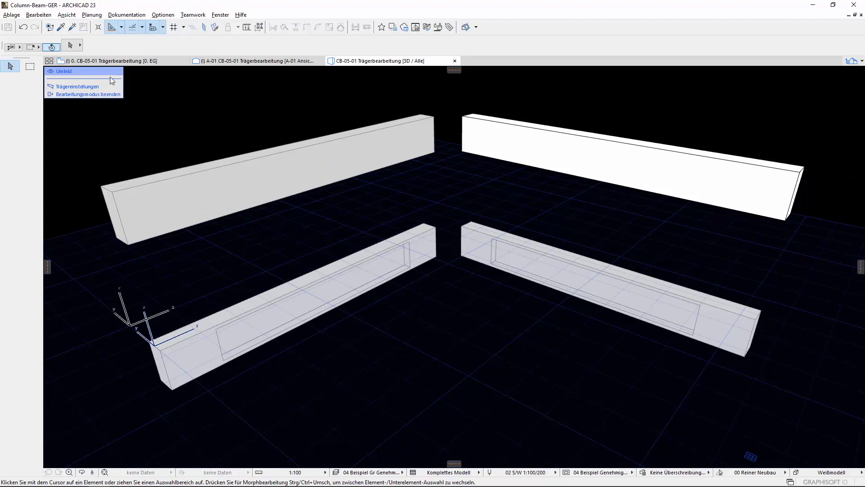
- Check Trägereinstellungen, re-enter segment editing, and select the long middle segment
{"action": "left_click", "coordinate": [108, 87]}
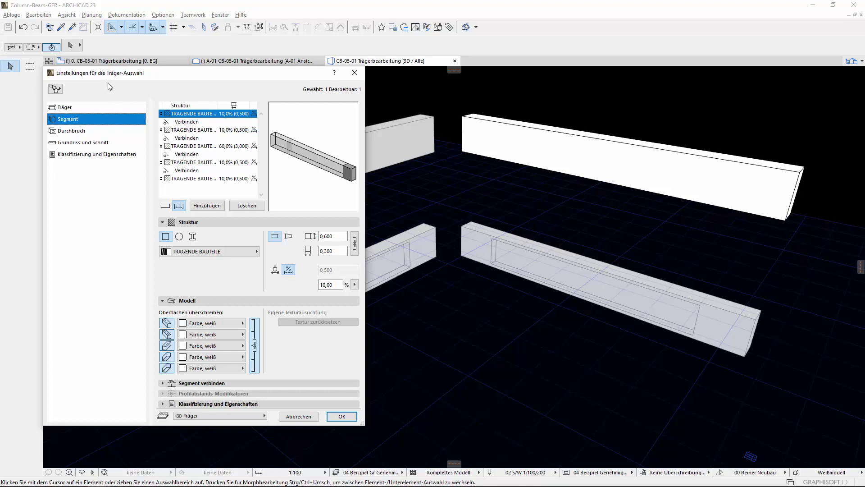
{"action": "key", "text": "Escape"}
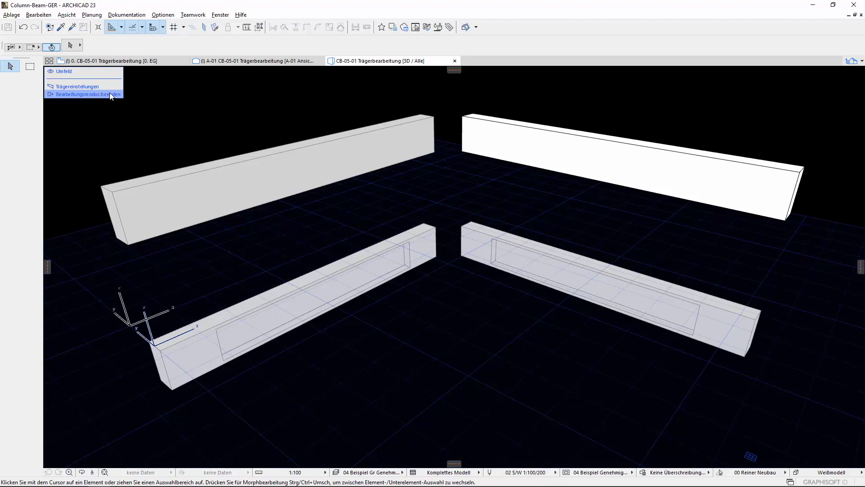
{"action": "left_click", "coordinate": [109, 93]}
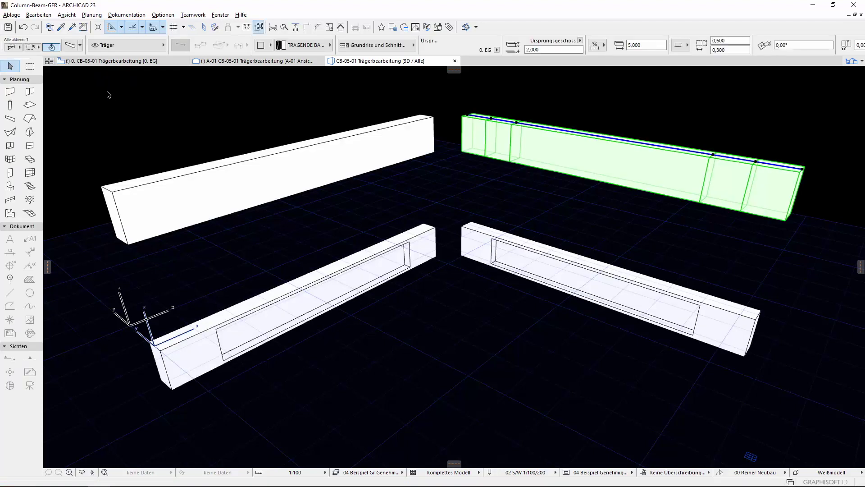
{"action": "double_click", "coordinate": [745, 198]}
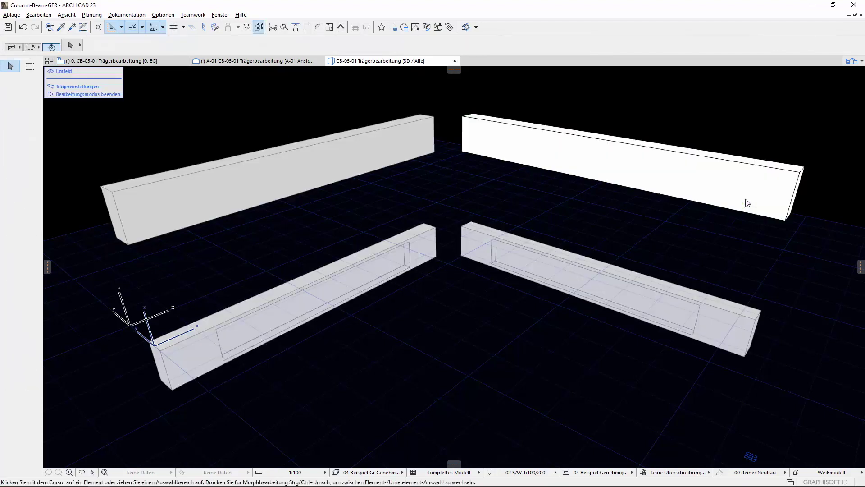
{"action": "left_click", "coordinate": [684, 173]}
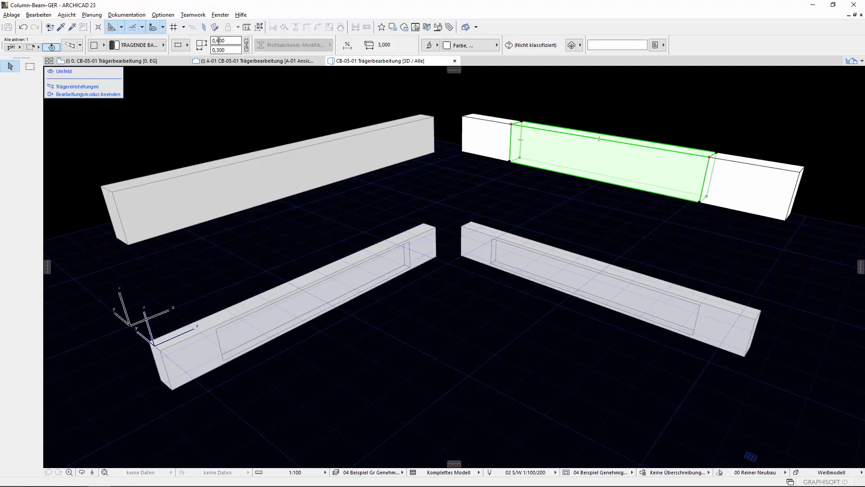
- Set the middle segment's height to 0,450, then resize its section to 0,300 in Segment Settings
{"action": "double_click", "coordinate": [235, 40]}
{"action": "key", "text": "BackSpace"}
{"action": "type", "text": "45"}
{"action": "key", "text": "Return"}
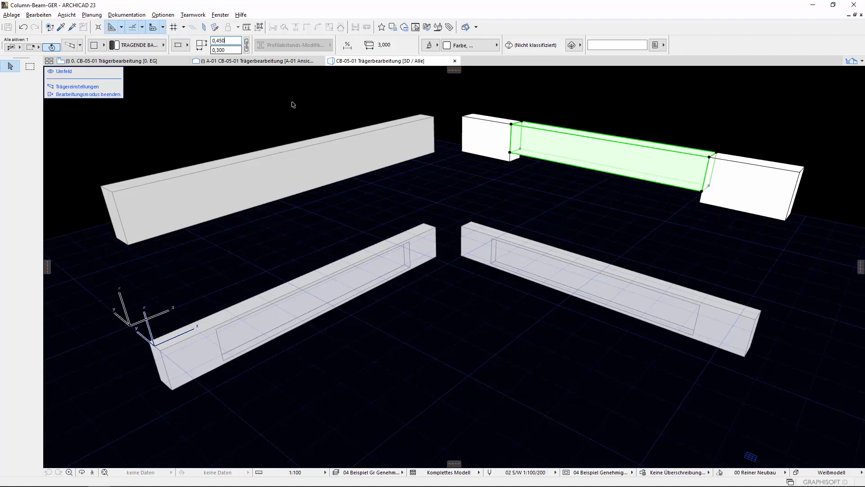
{"action": "left_click", "coordinate": [77, 87]}
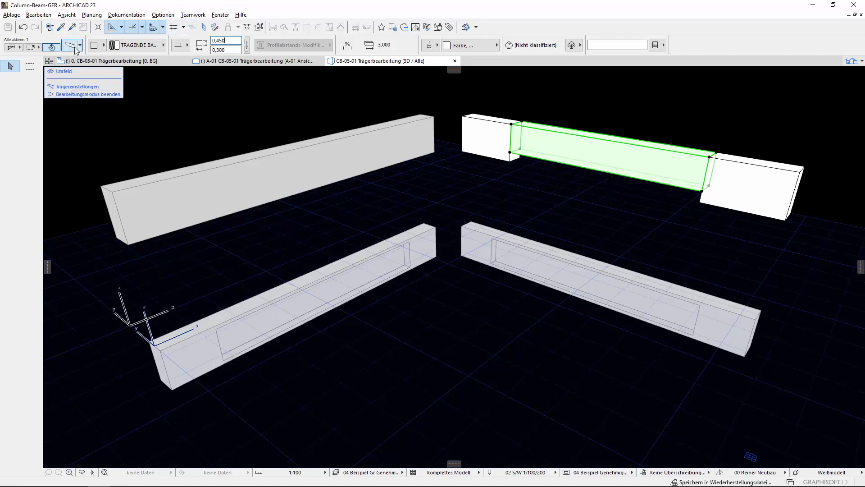
{"action": "left_click", "coordinate": [499, 108]}
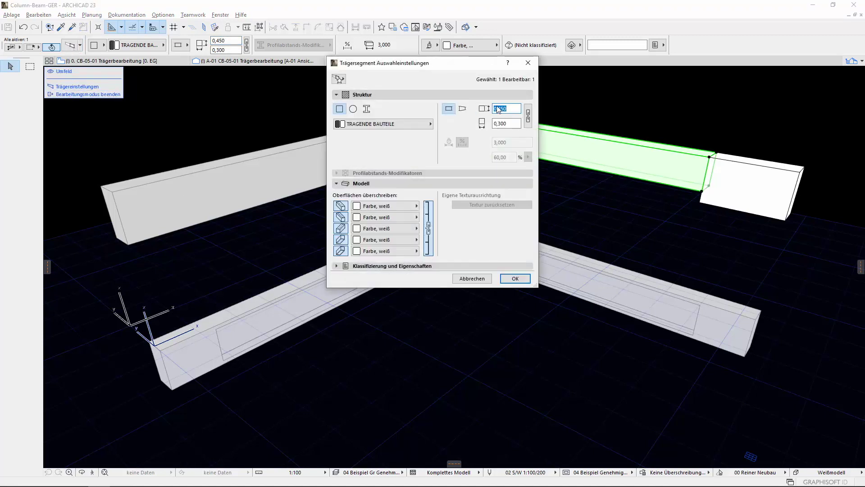
{"action": "type", "text": "300"}
{"action": "left_click", "coordinate": [515, 278]}
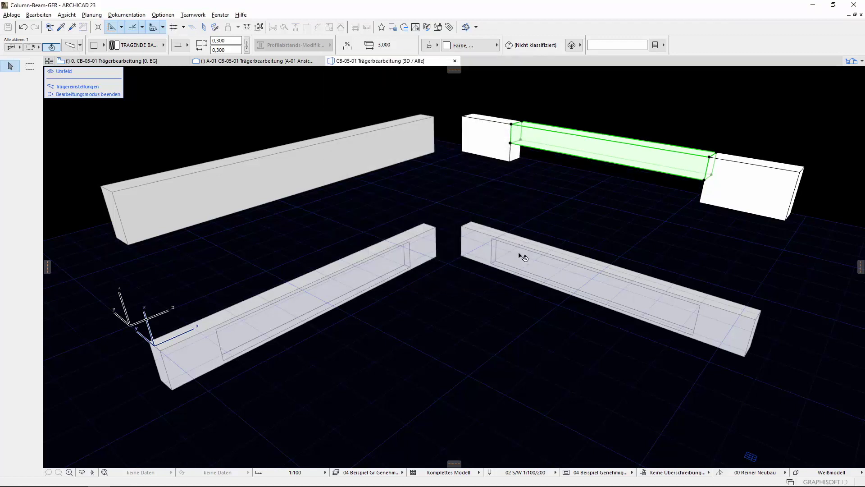
- Give all the beam's segments the Beton Stahlbeton Schalung building material
{"action": "left_click", "coordinate": [535, 193]}
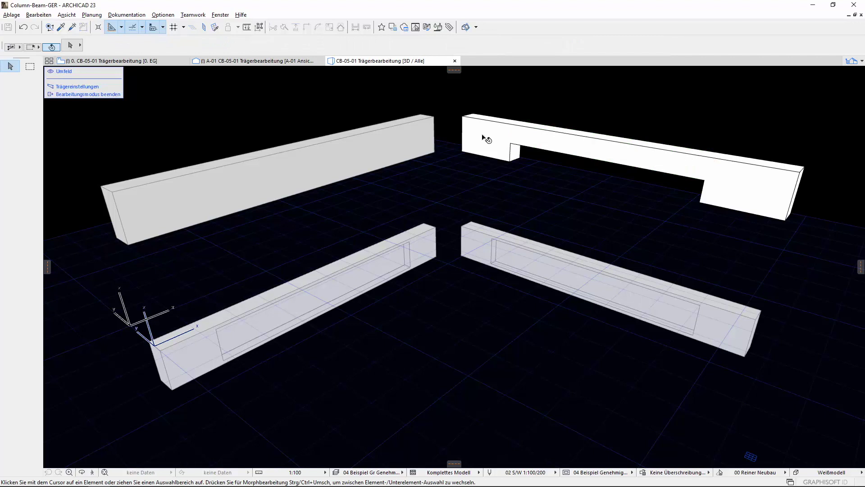
{"action": "left_click", "coordinate": [486, 139]}
{"action": "left_click", "coordinate": [708, 167], "text": "shift"}
{"action": "left_click", "coordinate": [766, 192], "text": "shift"}
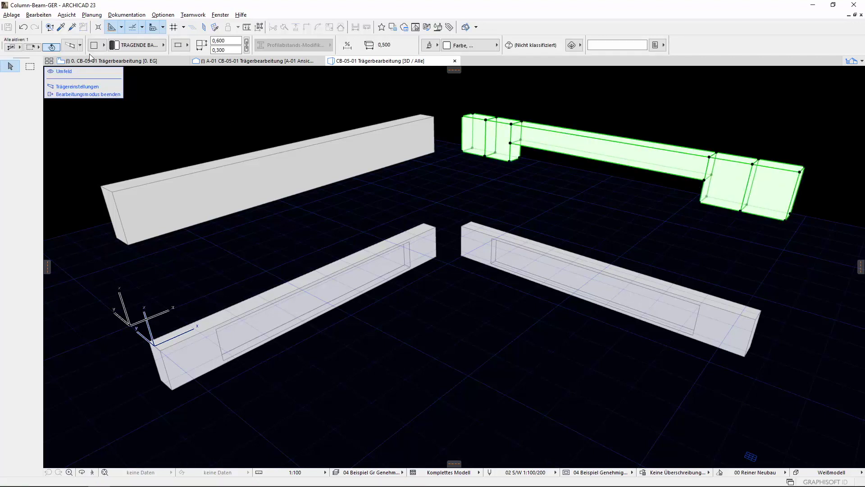
{"action": "key", "text": "ctrl+t"}
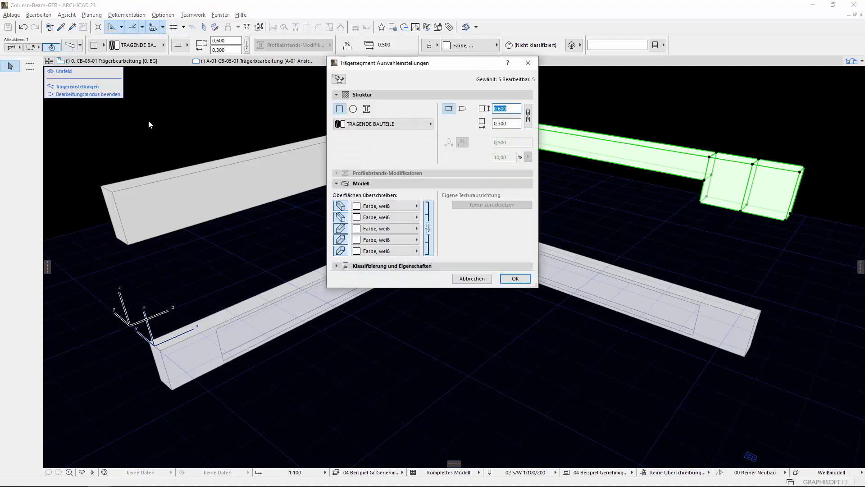
{"action": "left_click", "coordinate": [392, 124]}
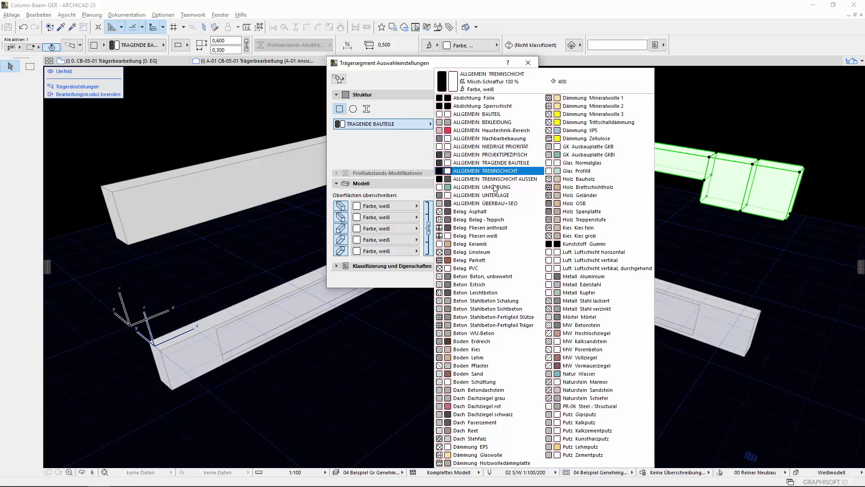
{"action": "left_click", "coordinate": [525, 302]}
{"action": "left_click", "coordinate": [516, 279]}
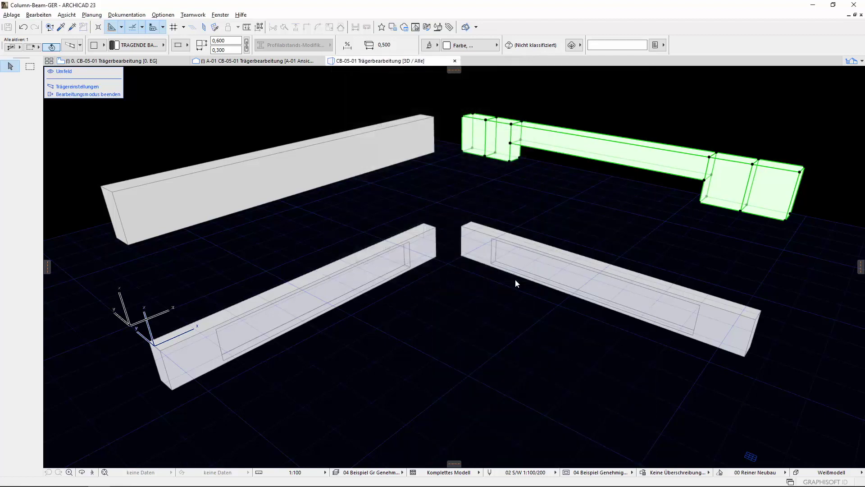
{"action": "left_click", "coordinate": [508, 197]}
- Set the right end segment's profile shape to Tapered
{"action": "left_click", "coordinate": [509, 156]}
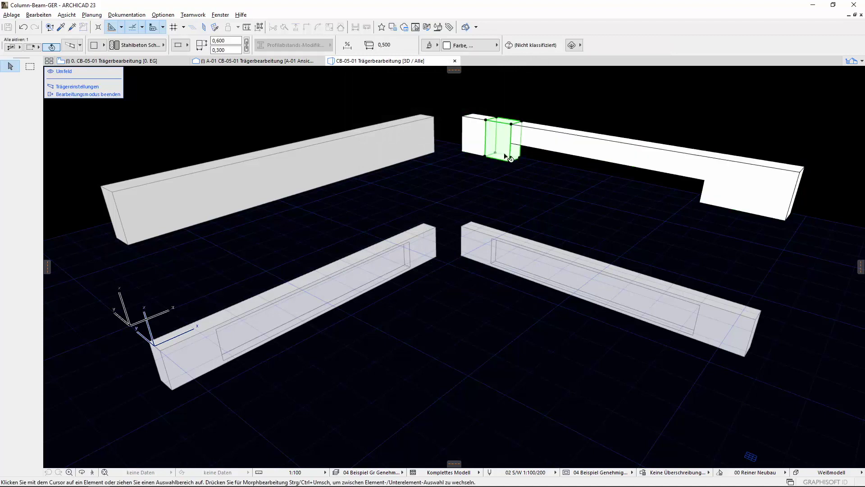
{"action": "left_click", "coordinate": [187, 45]}
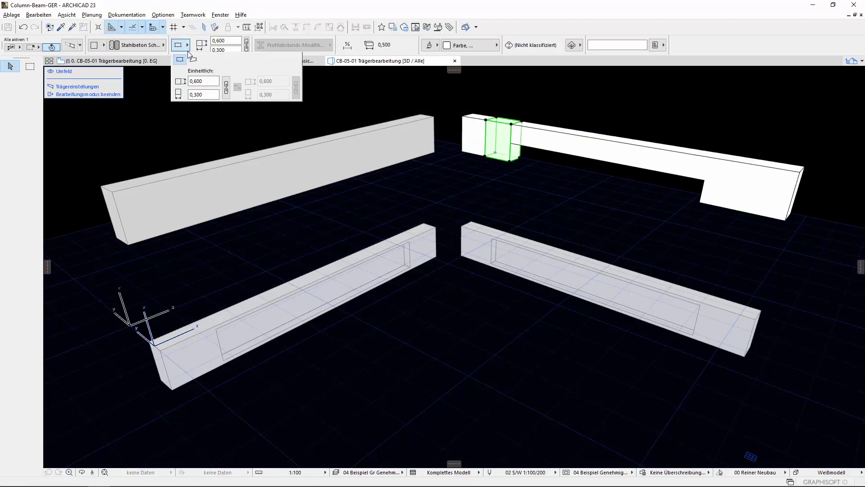
{"action": "left_click", "coordinate": [714, 193]}
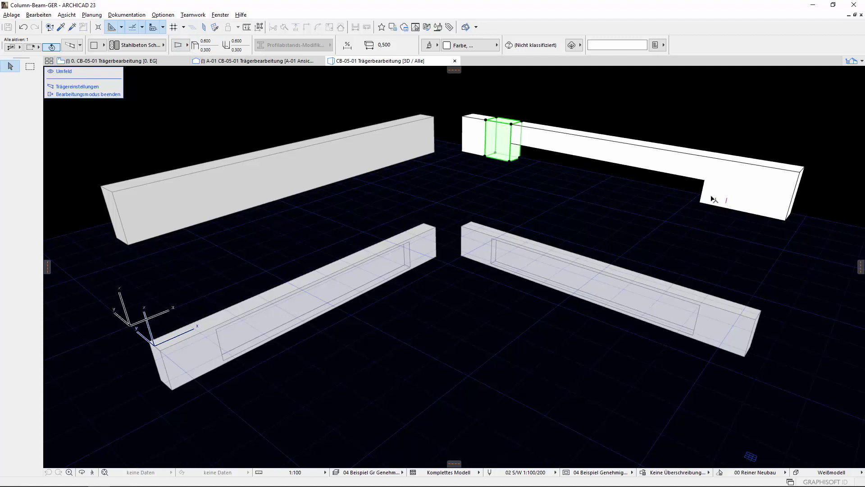
{"action": "left_click", "coordinate": [186, 45]}
{"action": "left_click", "coordinate": [193, 59]}
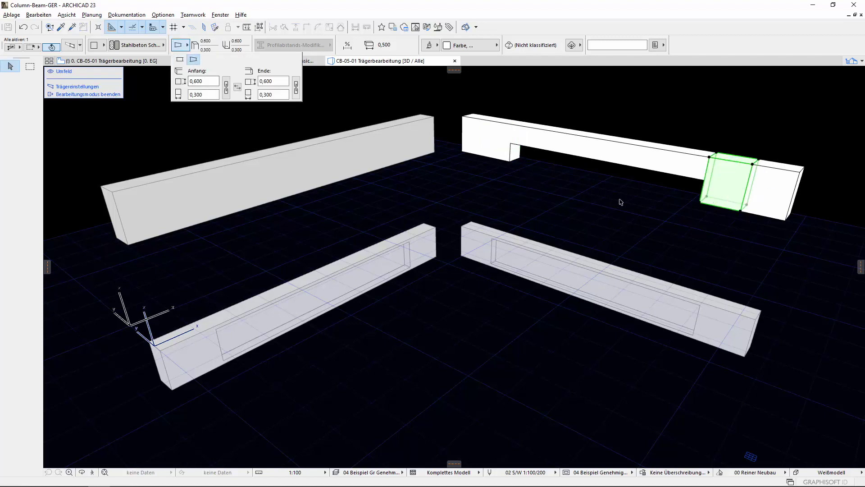
{"action": "left_click", "coordinate": [698, 208]}
- Lower the outer end heights of the right and left end segments, the left to 0,300
{"action": "left_click", "coordinate": [704, 201]}
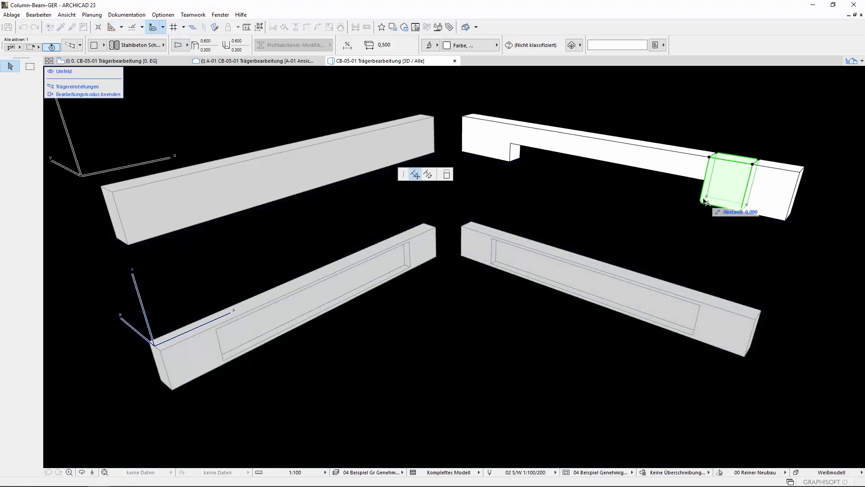
{"action": "left_click", "coordinate": [446, 173]}
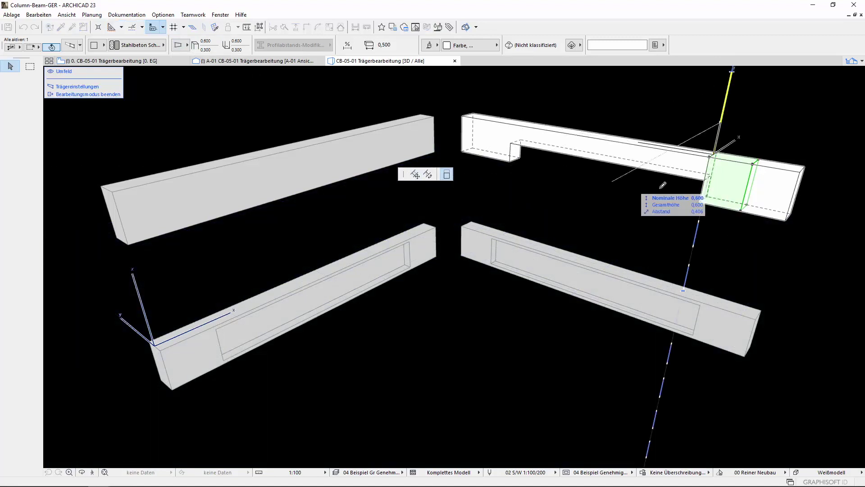
{"action": "left_click", "coordinate": [706, 177]}
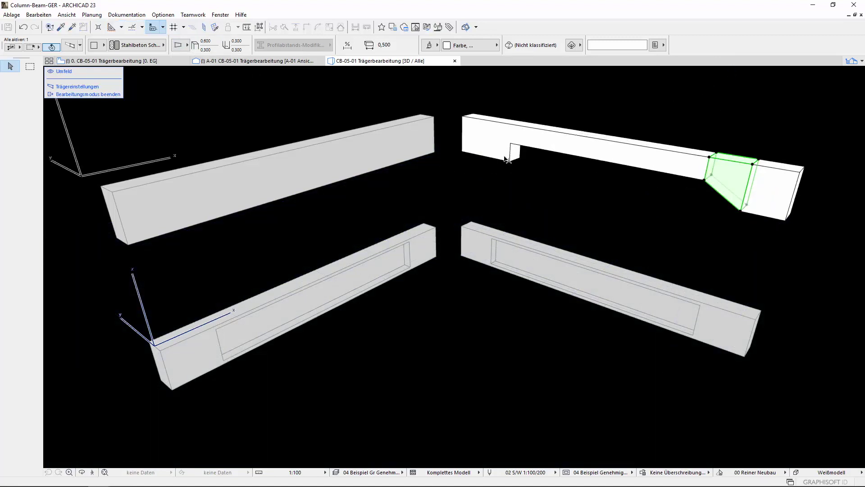
{"action": "left_click", "coordinate": [513, 161]}
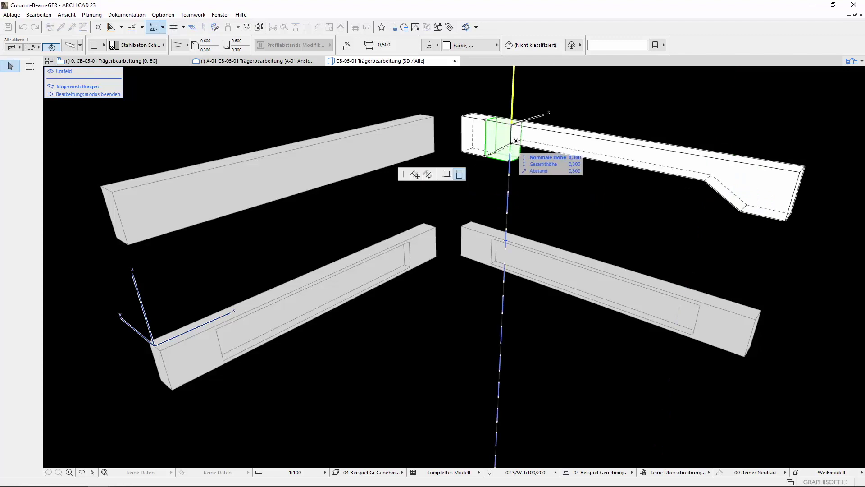
{"action": "left_click", "coordinate": [514, 141]}
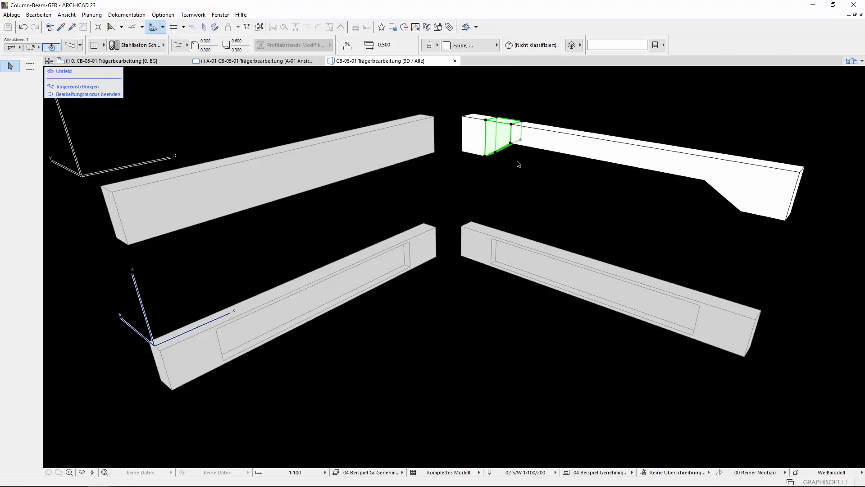
{"action": "left_click", "coordinate": [519, 165]}
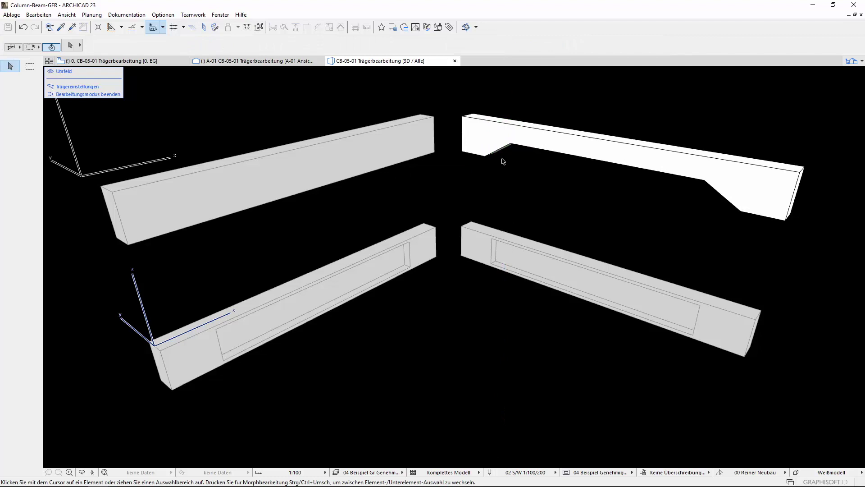
- Finish the upper-right beam and open the lower-right beam for segment editing
{"action": "left_click", "coordinate": [113, 94]}
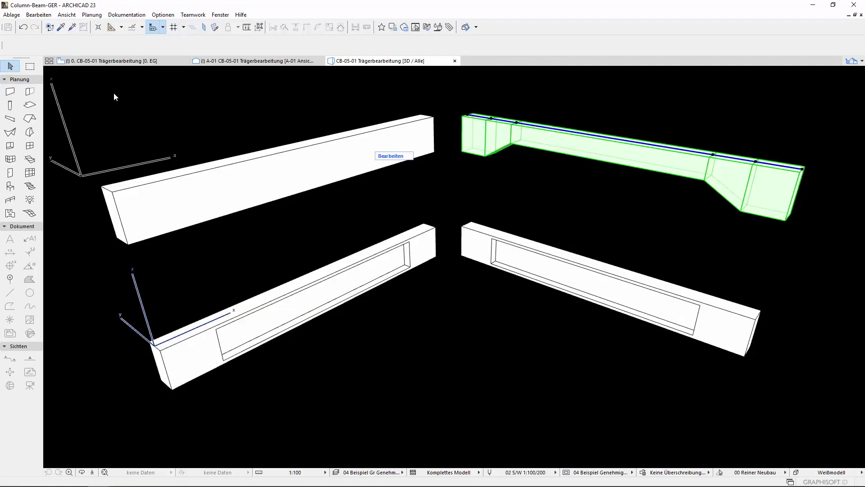
{"action": "left_click", "coordinate": [612, 285]}
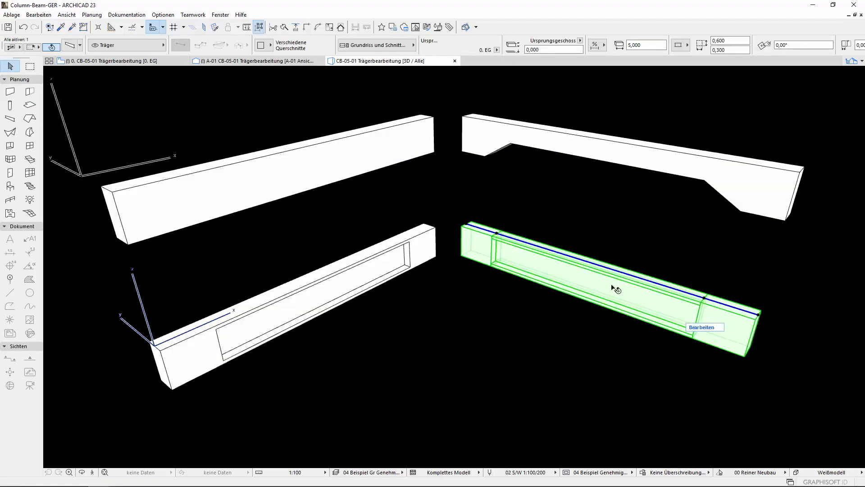
{"action": "left_click", "coordinate": [693, 327]}
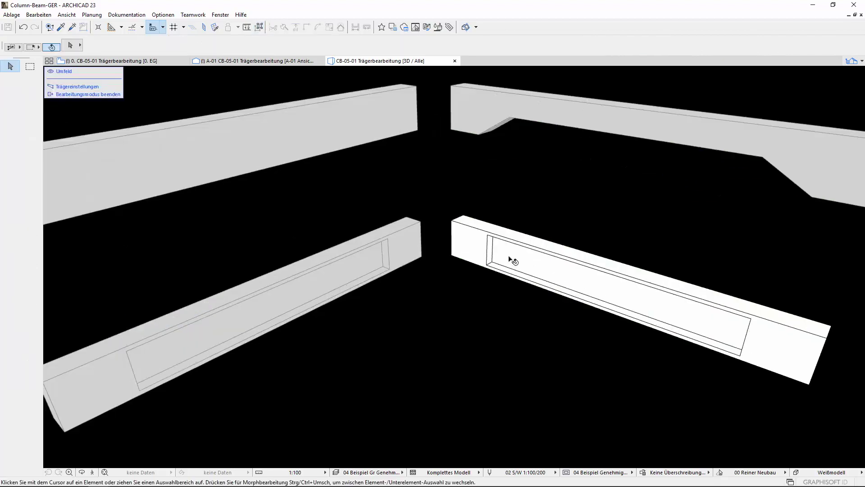
{"action": "scroll", "coordinate": [500, 218], "scroll_direction": "up", "scroll_amount": 2}
- Set the steel profile's flange thickness (Flanschdicke) to 0,0
{"action": "left_click", "coordinate": [486, 198]}
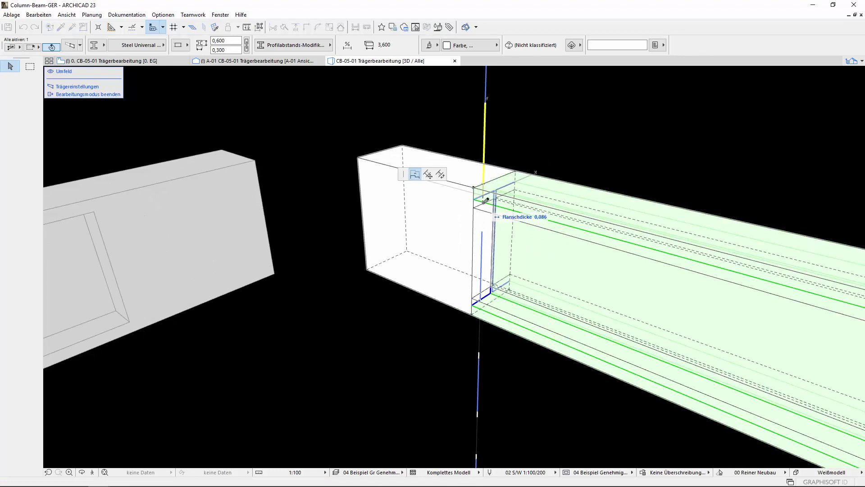
{"action": "key", "text": "Tab"}
{"action": "type", "text": "0,0"}
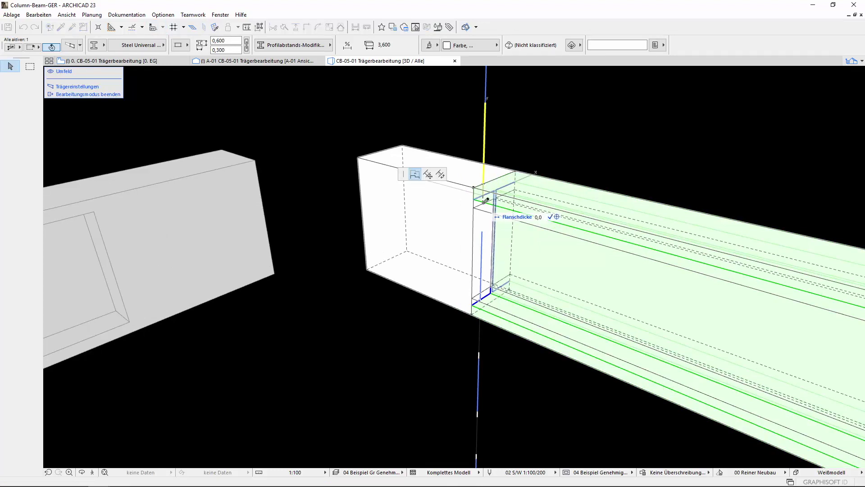
{"action": "key", "text": "Return"}
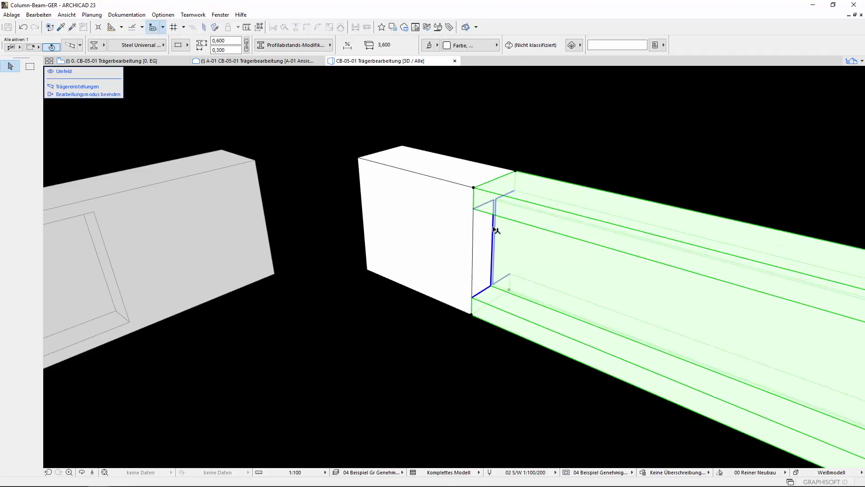
- Offset the steel profile's web thickness (Steg Stärke) by -0,060
{"action": "left_click", "coordinate": [493, 223]}
{"action": "type", "text": "-0,060"}
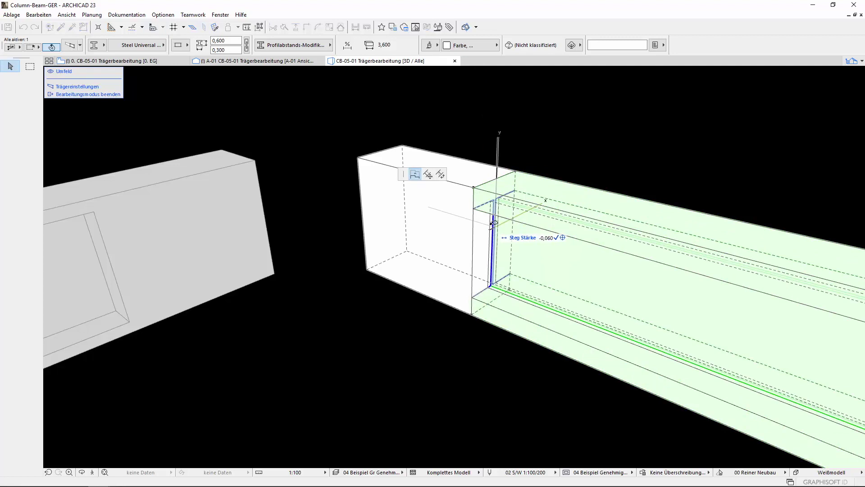
{"action": "key", "text": "Return"}
{"action": "left_click", "coordinate": [343, 241]}
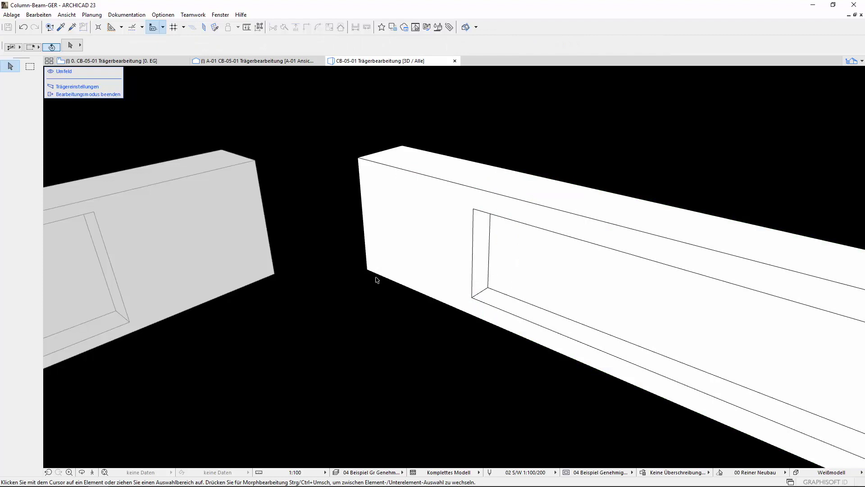
{"action": "scroll", "coordinate": [383, 271], "scroll_direction": "down", "scroll_amount": 2}
{"action": "scroll", "coordinate": [438, 241], "scroll_direction": "down", "scroll_amount": 3}
{"action": "scroll", "coordinate": [473, 244], "scroll_direction": "down", "scroll_amount": 2}
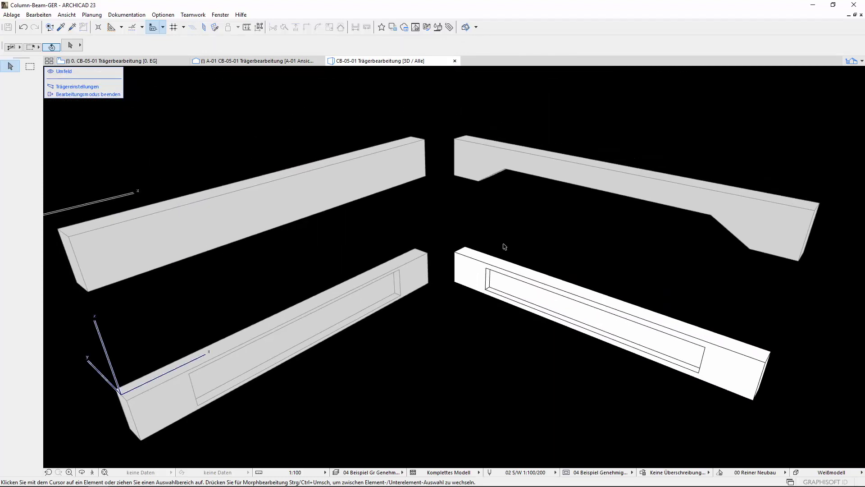